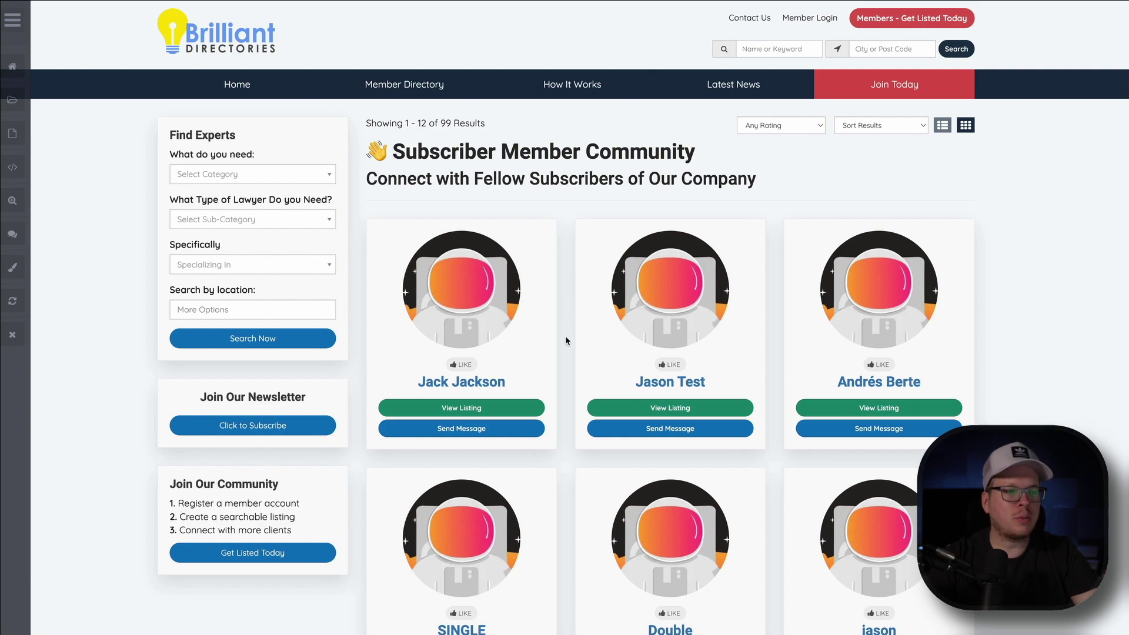
- Scroll down through the Subscriber Member Community member cards and back up
scroll(573, 378, down, 5)
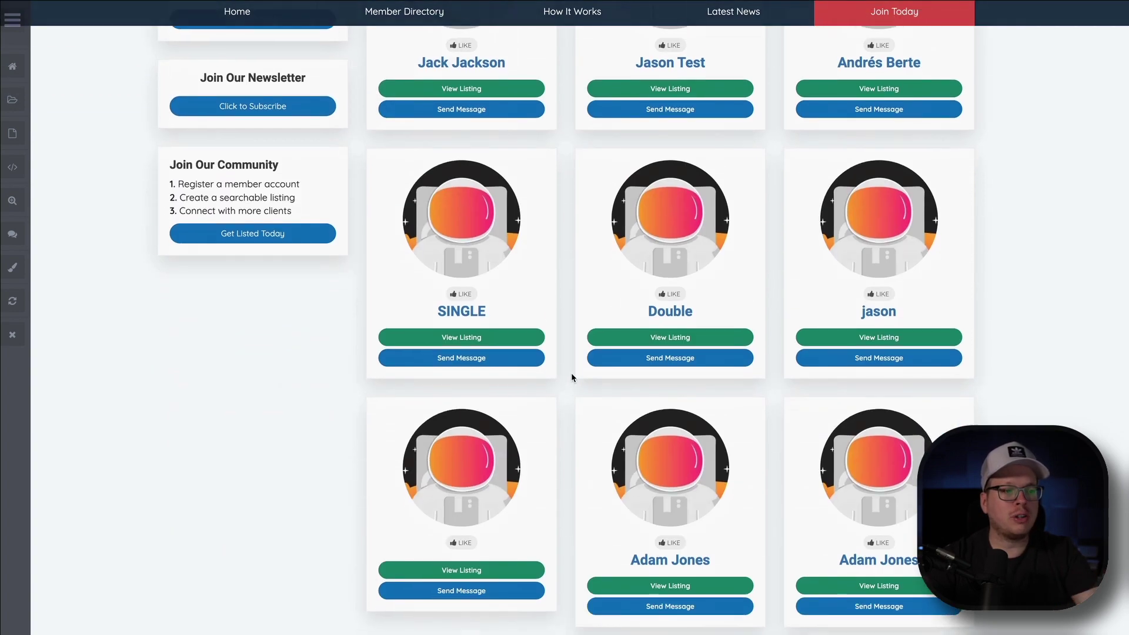
scroll(572, 378, up, 5)
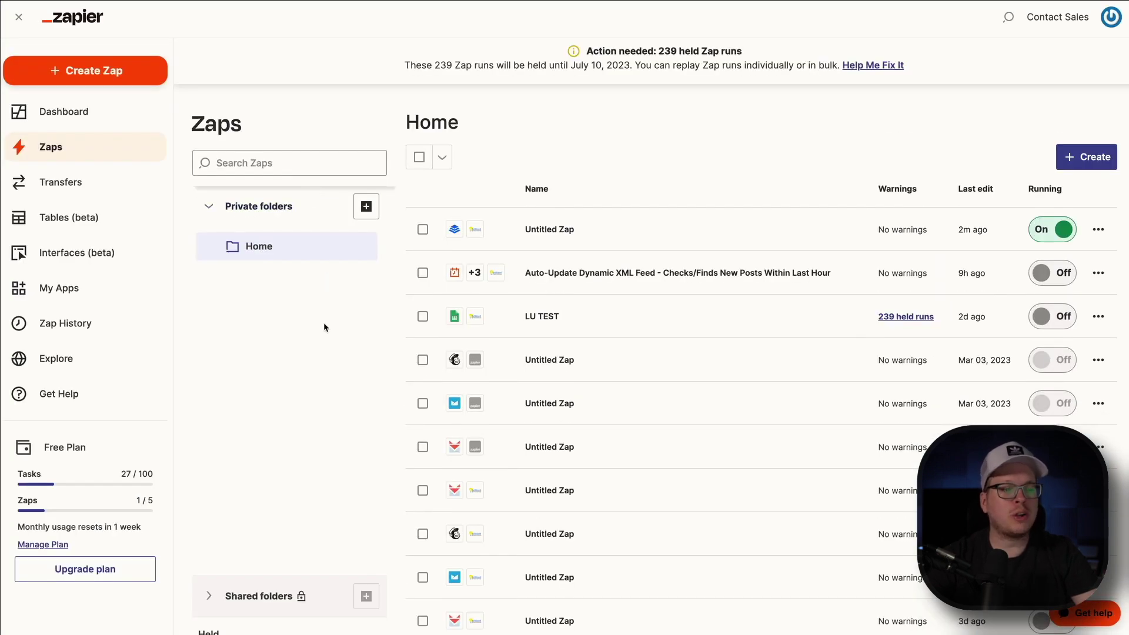
- Create a new Zap, search 'convert', and set ConvertKit's New Form Subscriber as the trigger
click(112, 81)
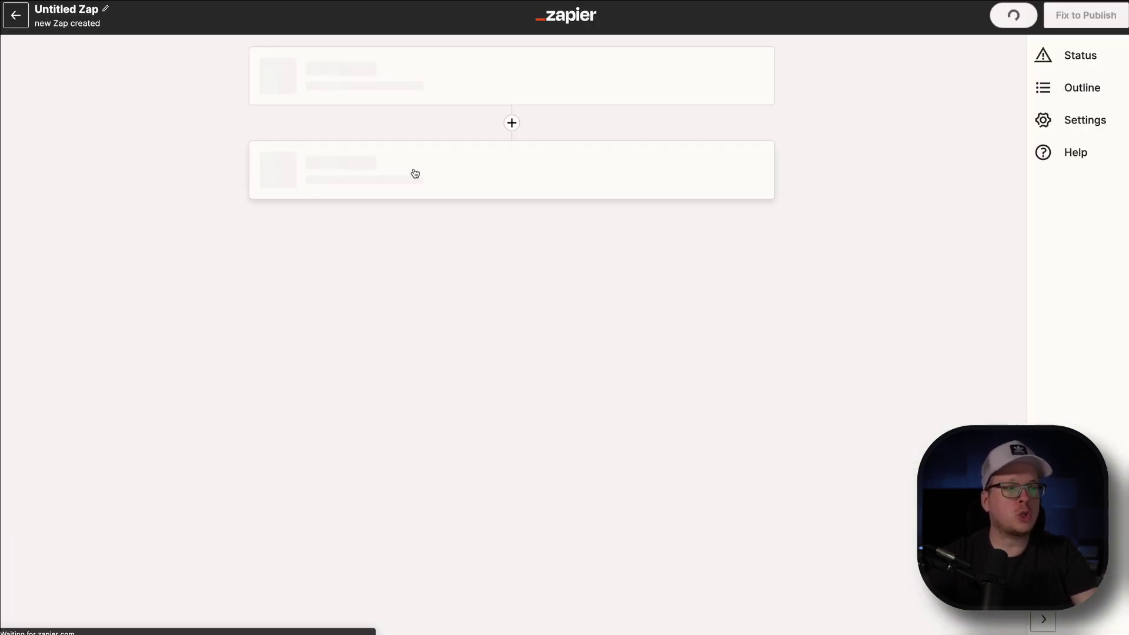
key(BackSpace)
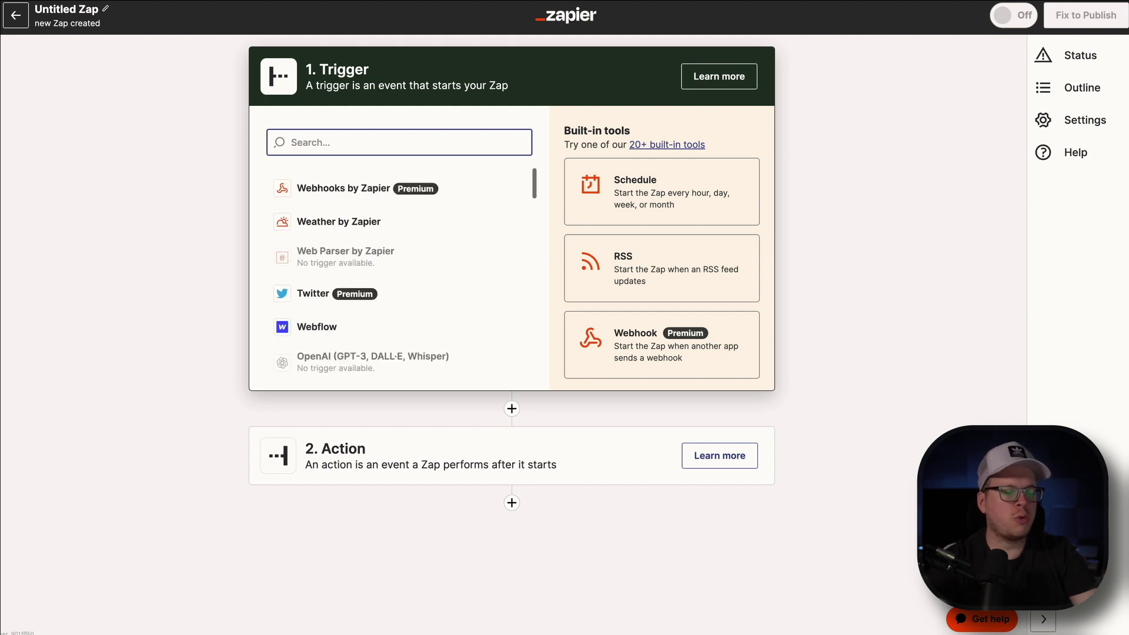
text(convert)
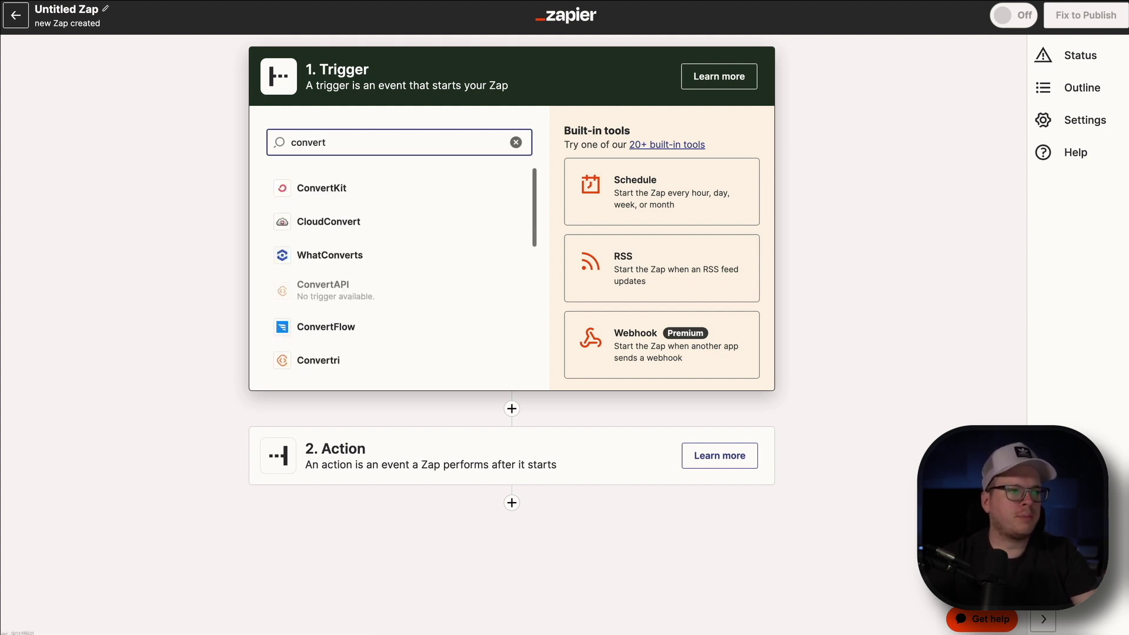
click(359, 188)
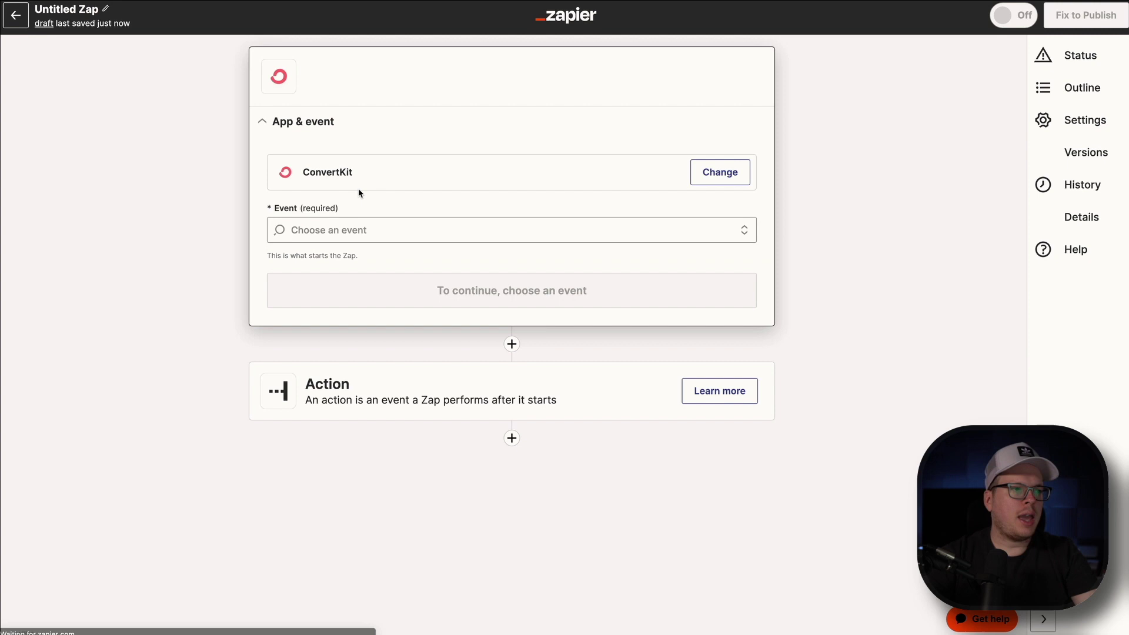
click(364, 229)
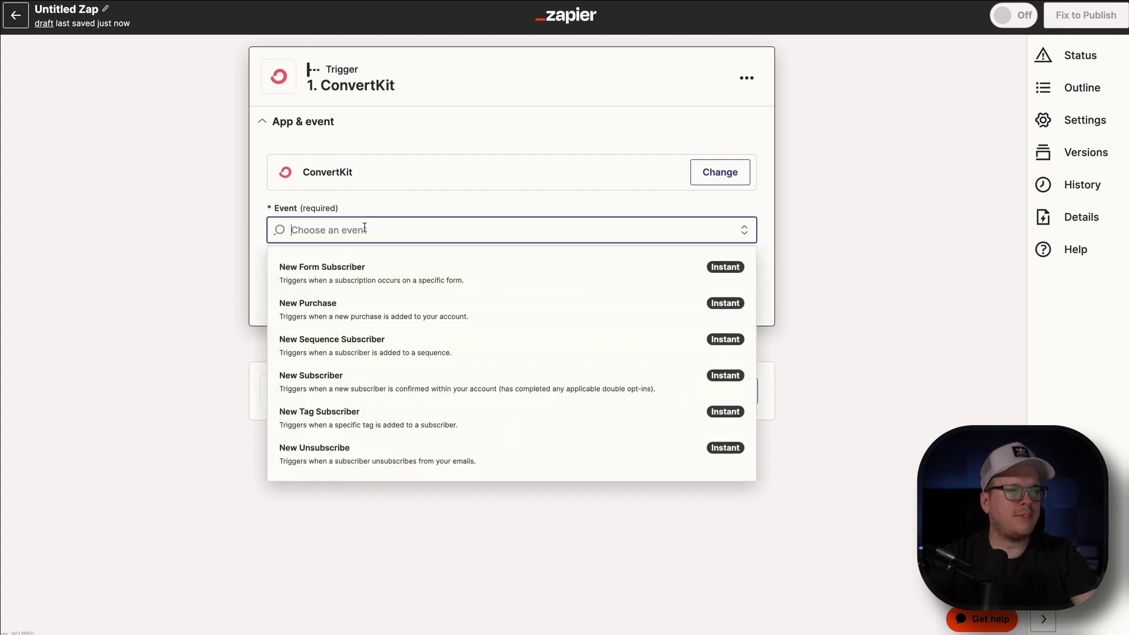
click(357, 280)
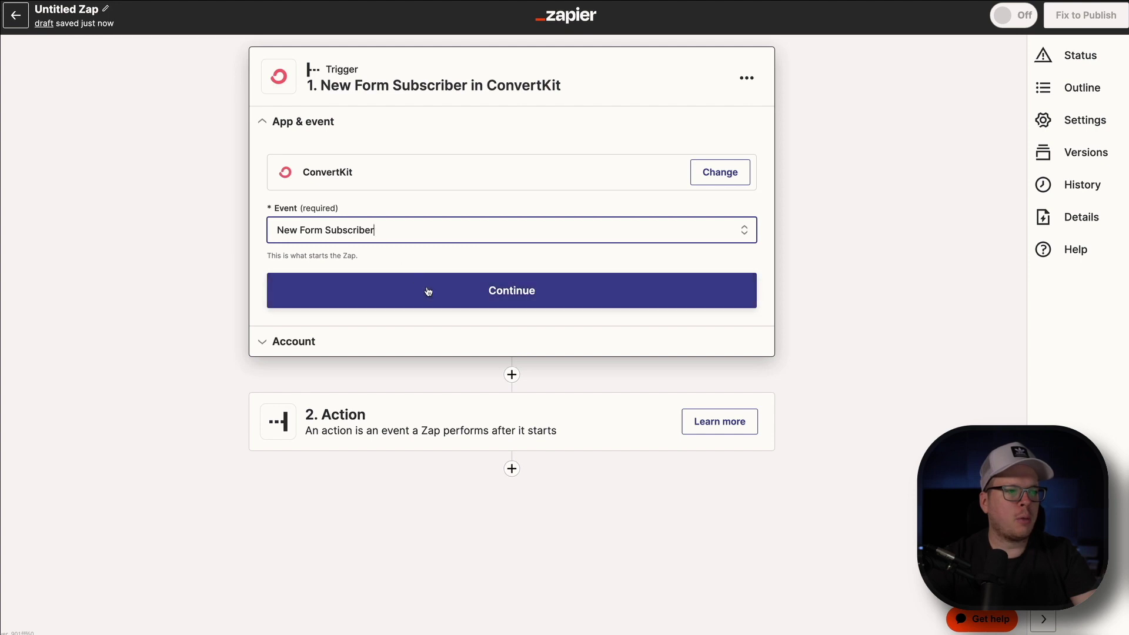
click(433, 297)
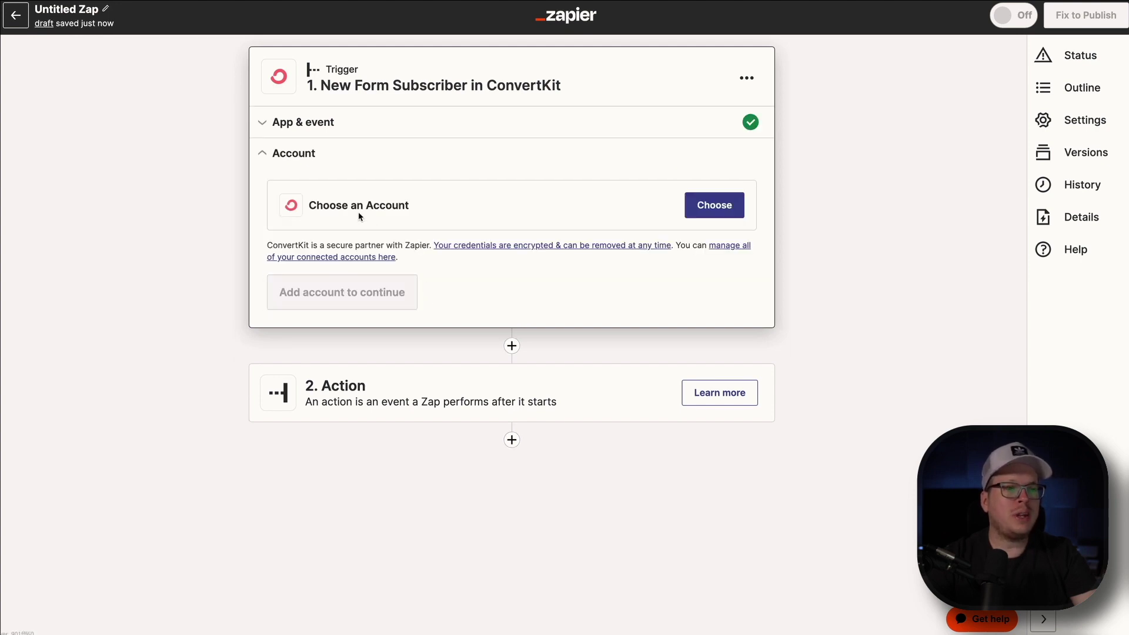
- Choose to connect a new ConvertKit account and centre its sign-in window
click(713, 205)
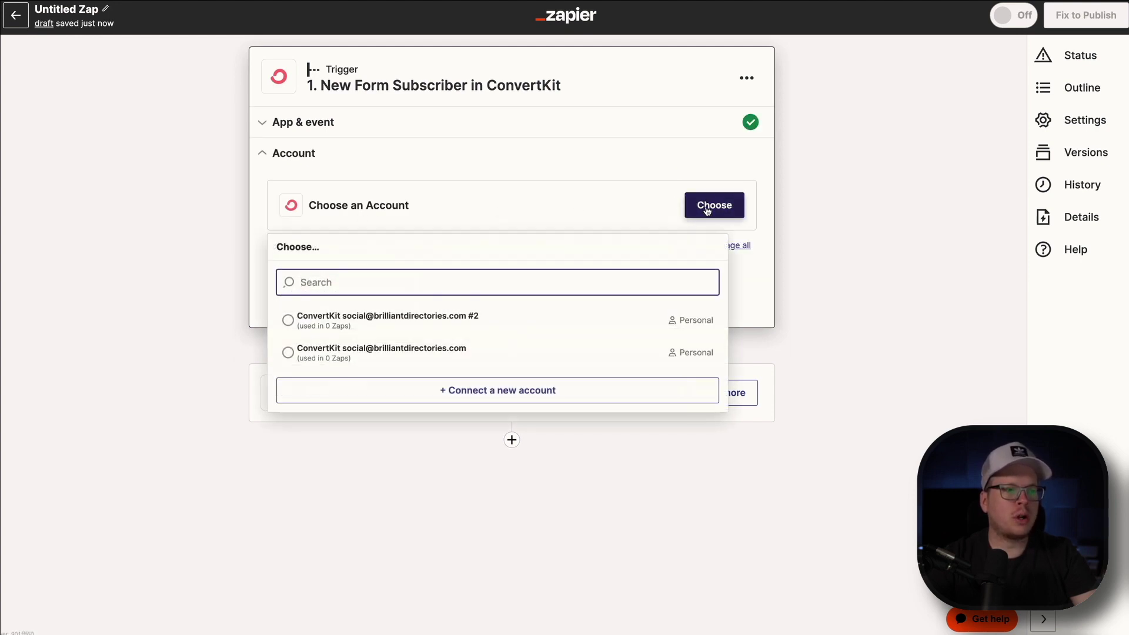
click(474, 391)
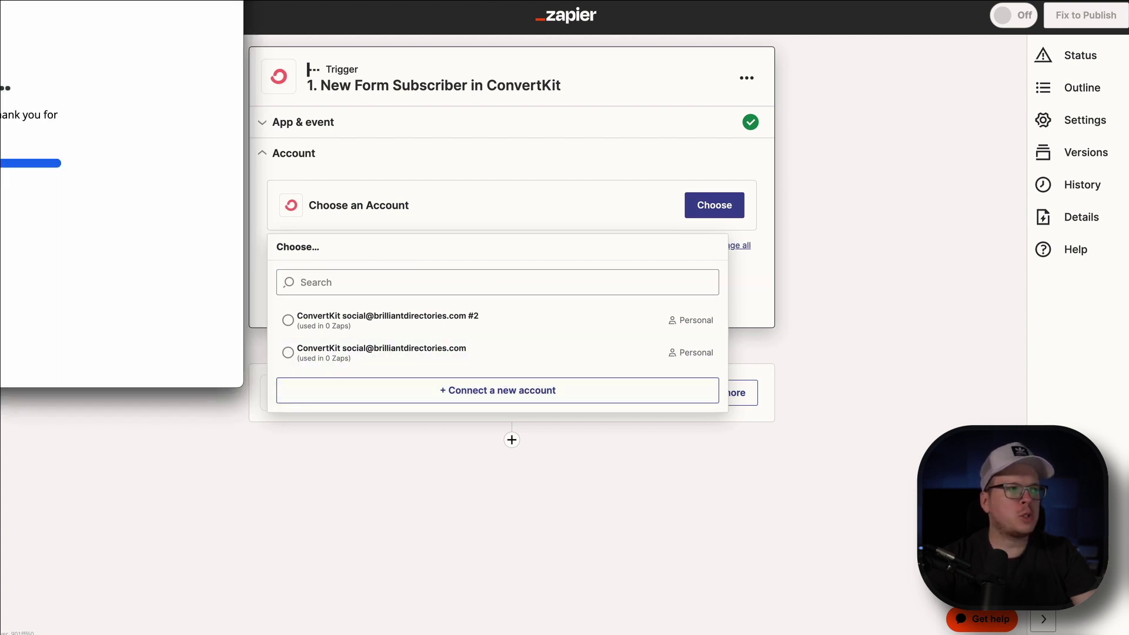
drag(23, 1, 614, 89)
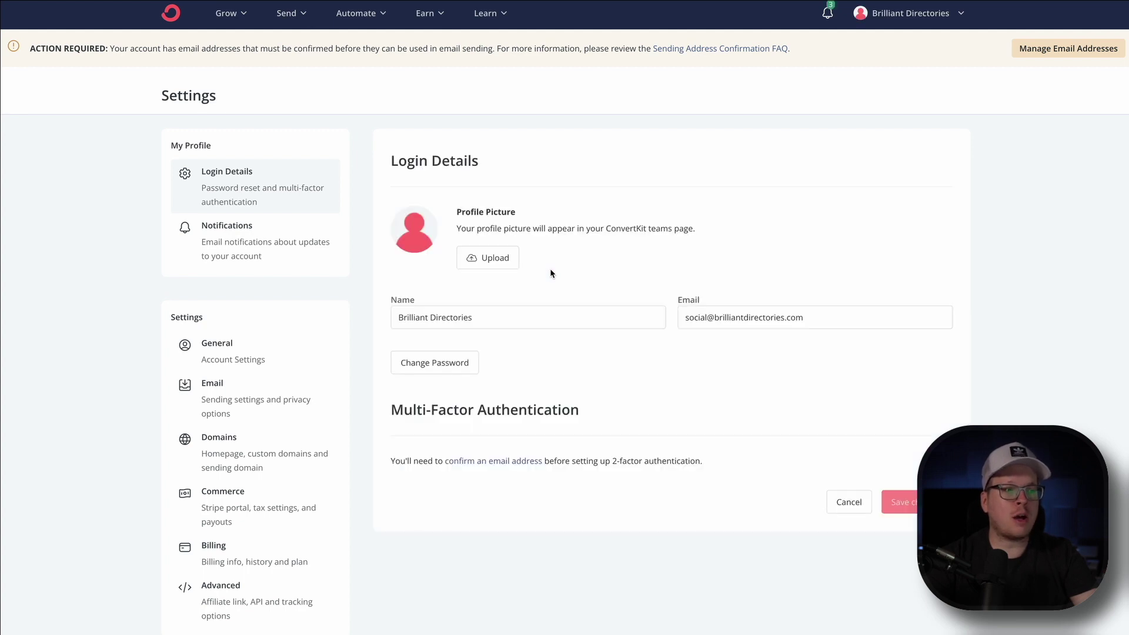
- Reveal and copy the API Secret from ConvertKit's Advanced settings
scroll(273, 461, down, 2)
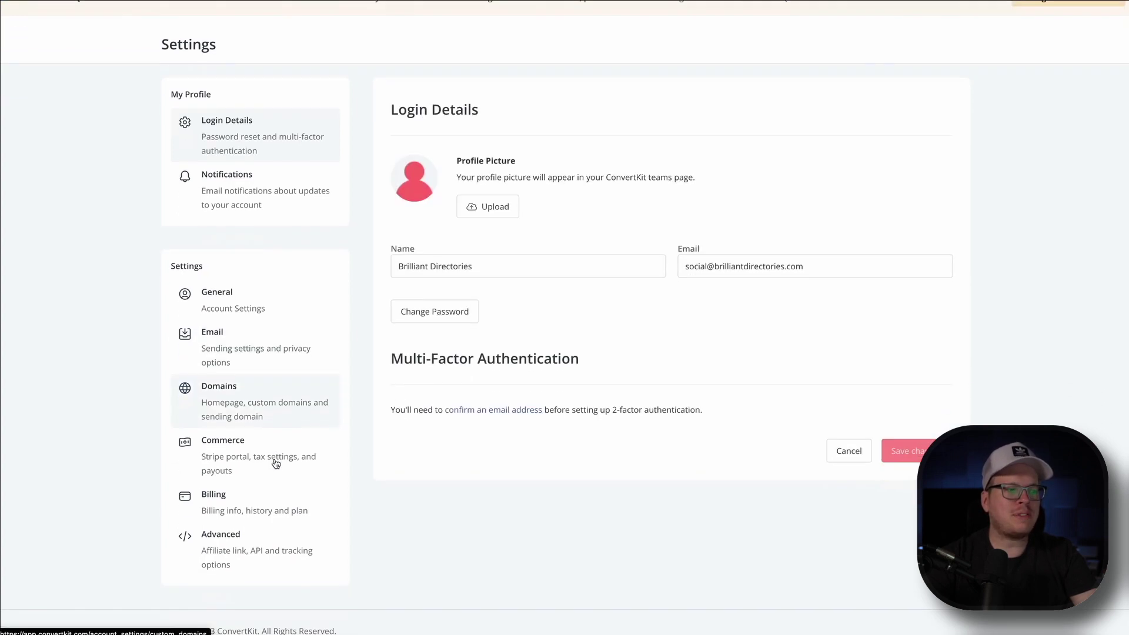
click(257, 539)
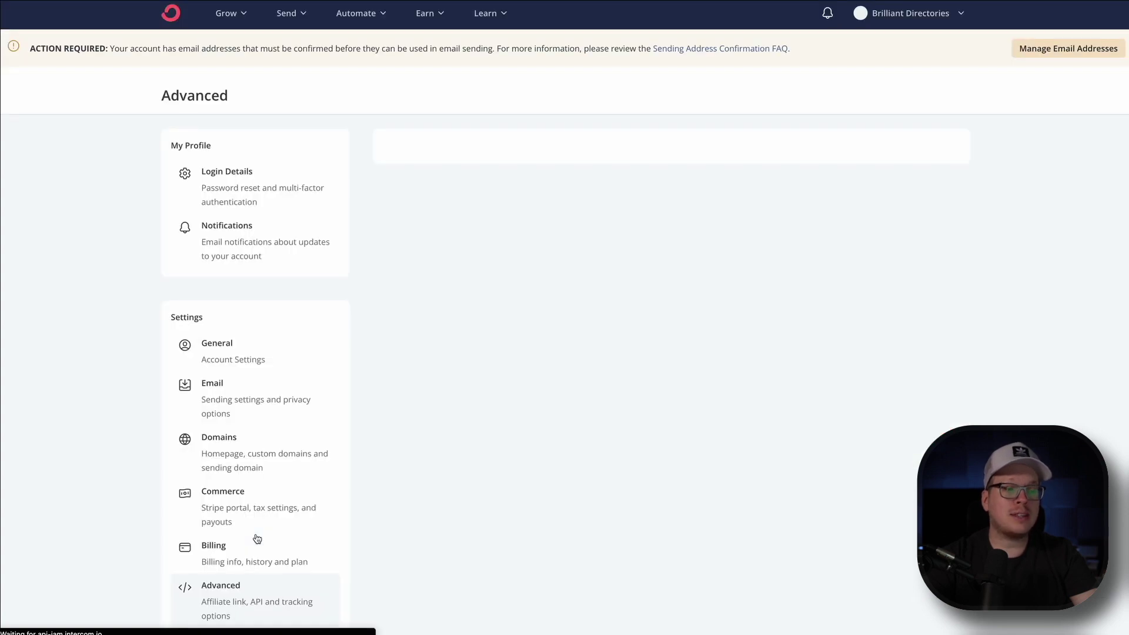
scroll(687, 441, down, 1)
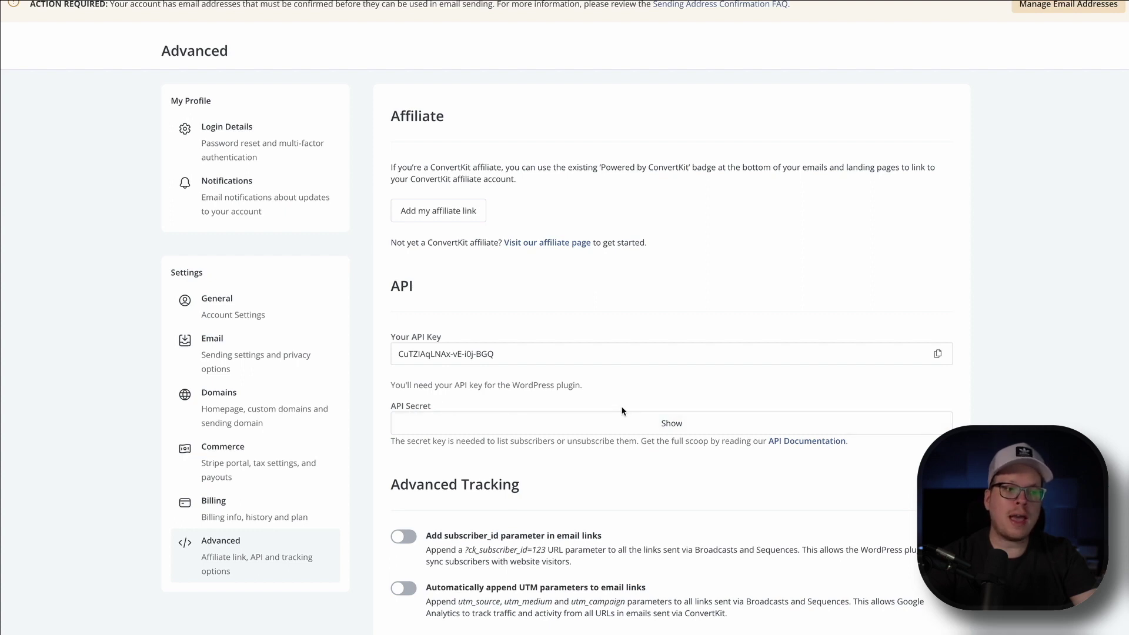
click(672, 423)
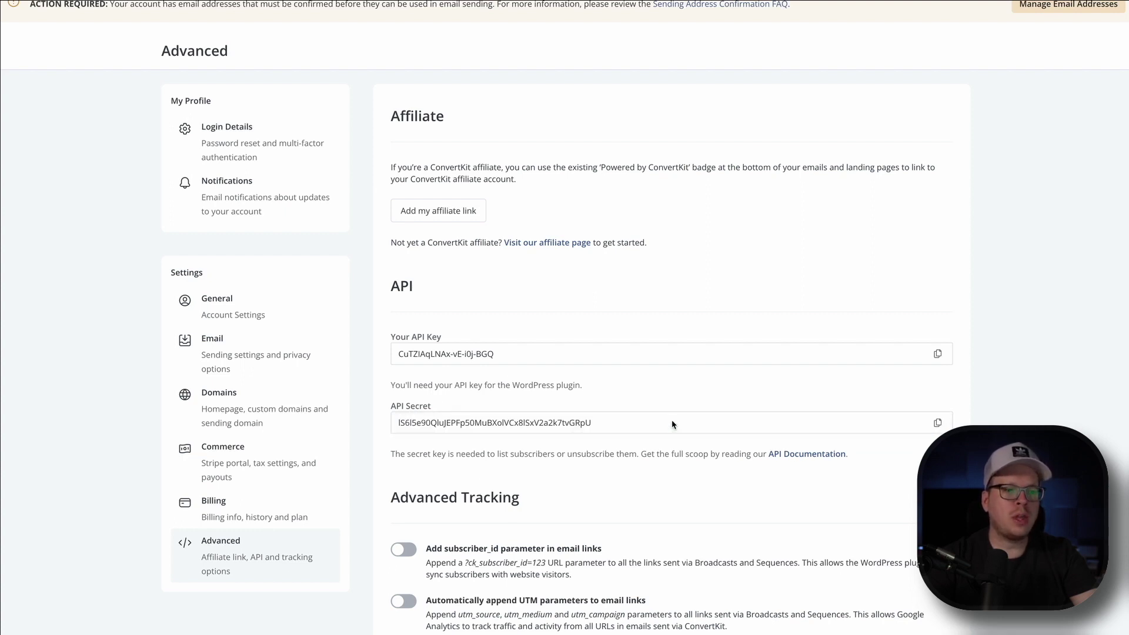
click(938, 424)
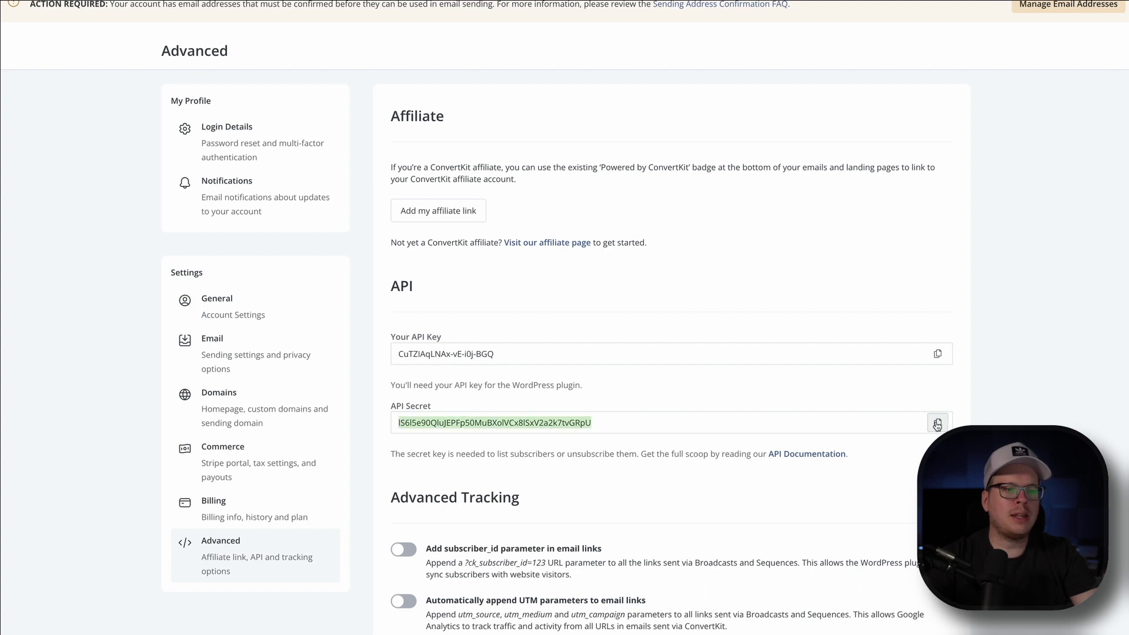
- Paste the API Secret into Zapier's connection prompt and approve access to ConvertKit
key(super+Tab)
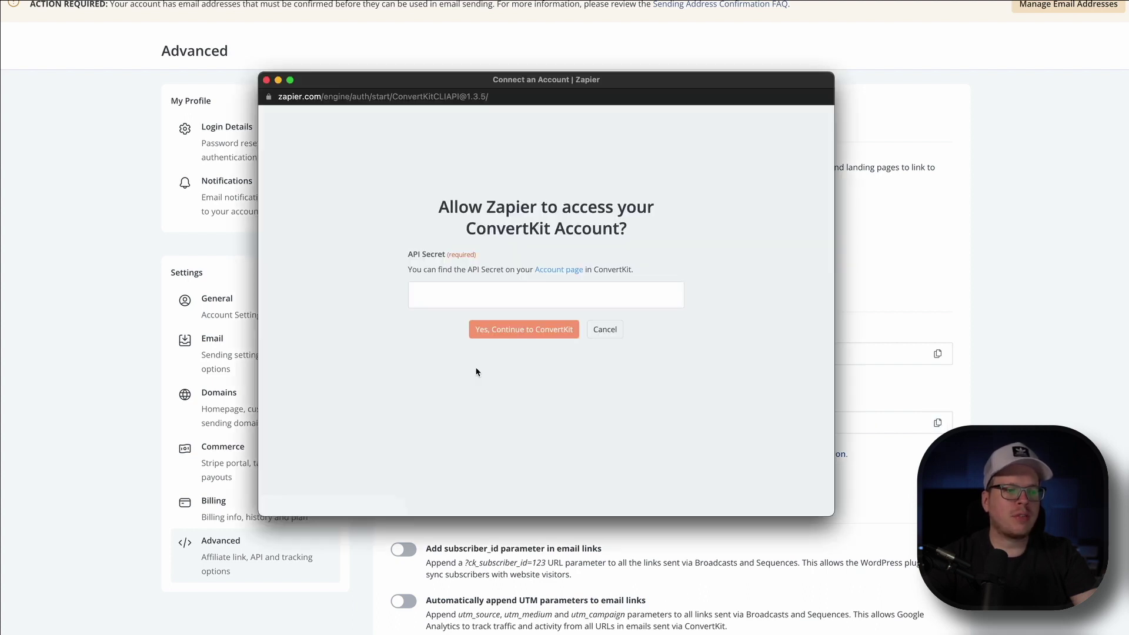
click(444, 296)
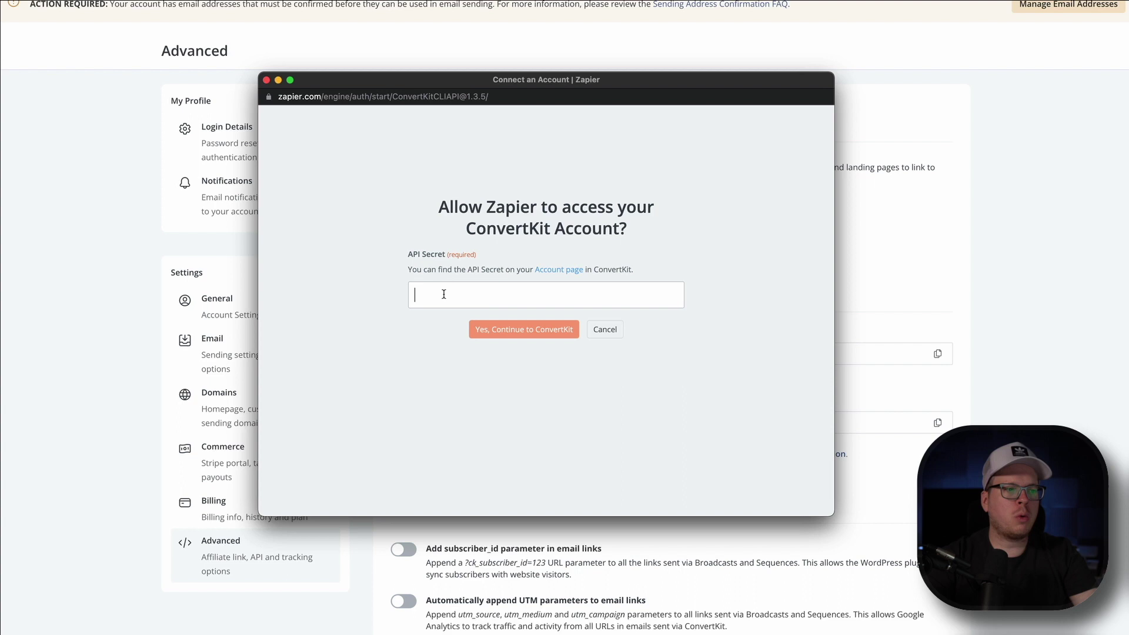
key(super+v)
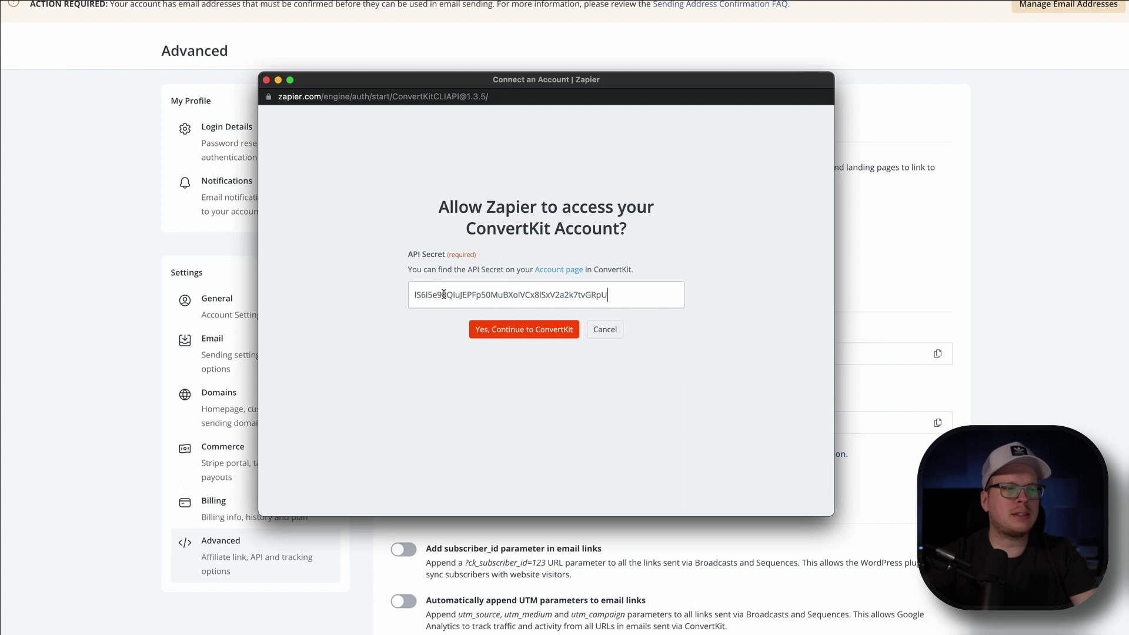
click(503, 331)
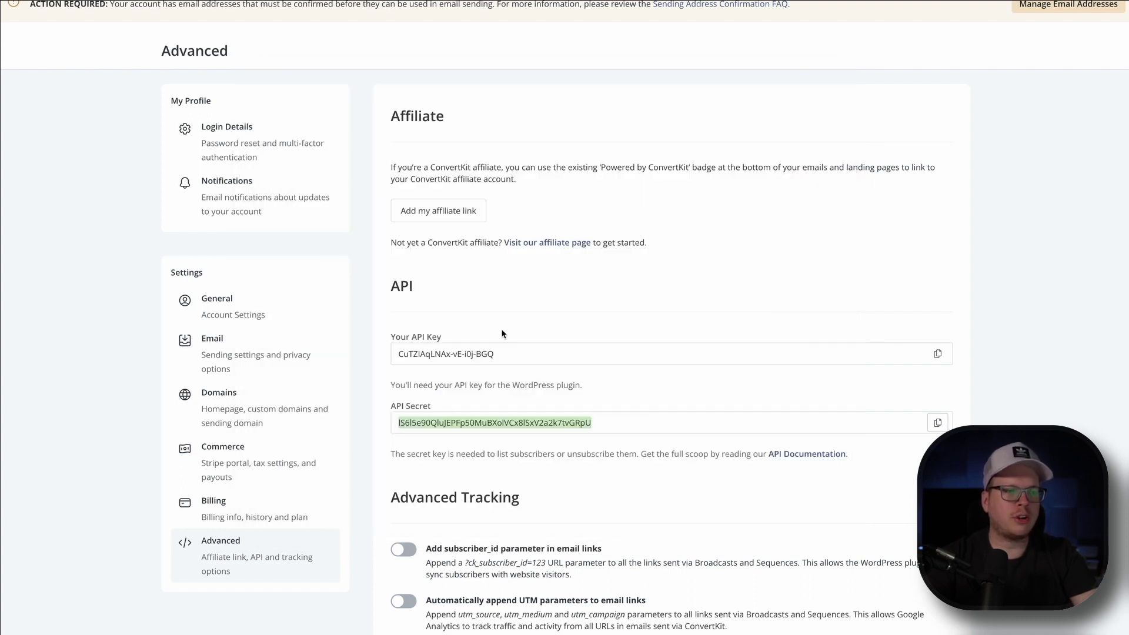
key(super+Tab)
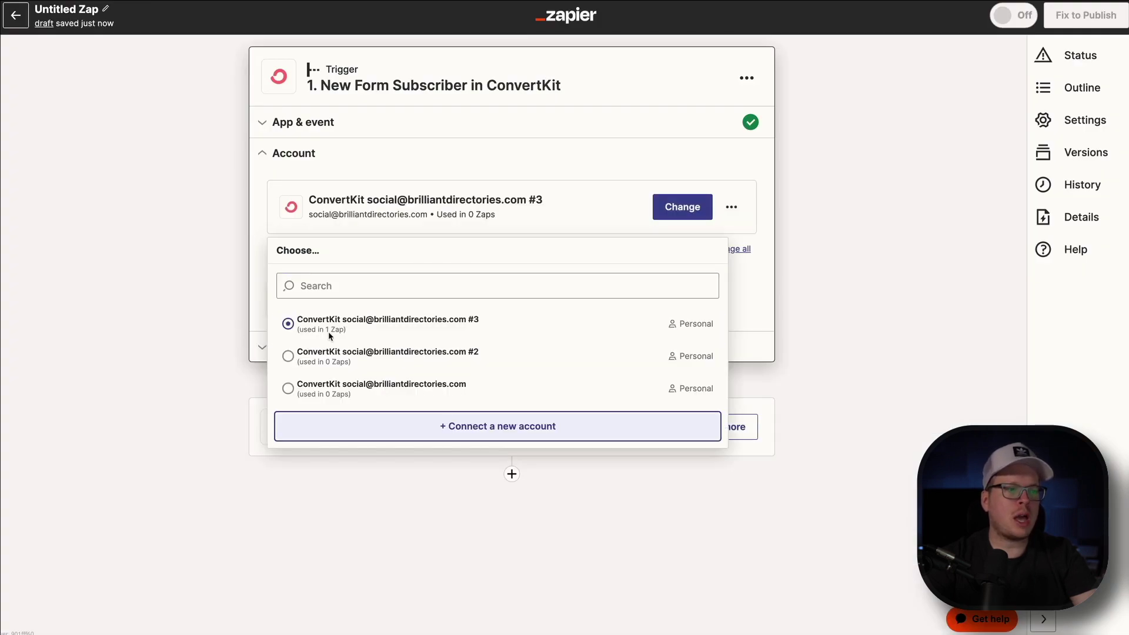
- Use the third ConvertKit account, pick the Sign Up Landing Page form, and accept the test result
click(188, 288)
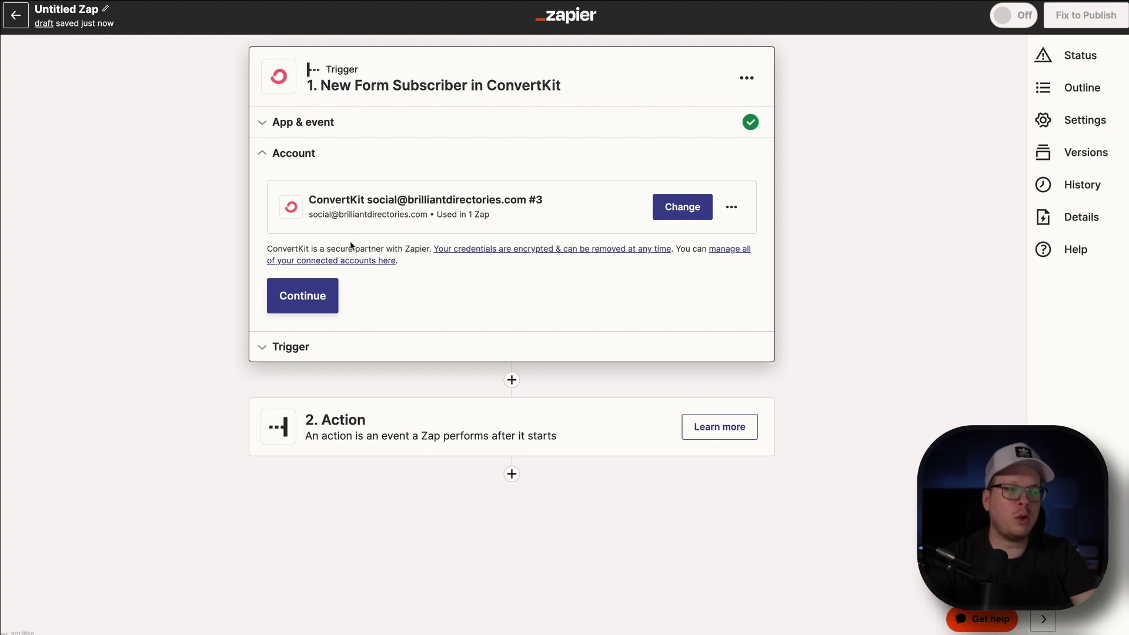
click(311, 296)
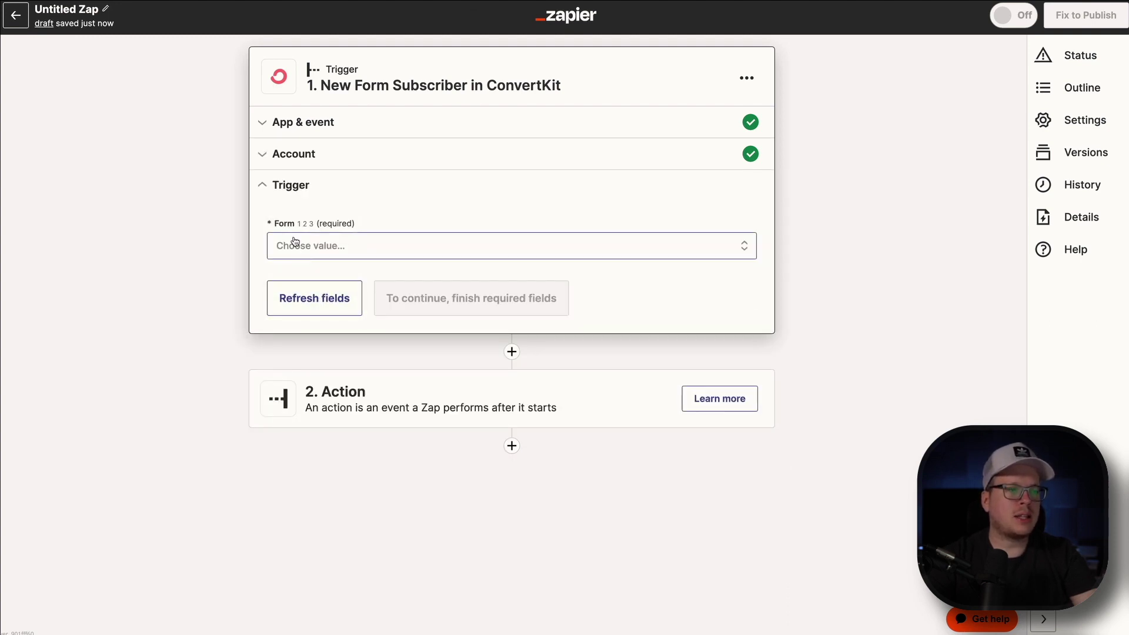
click(339, 251)
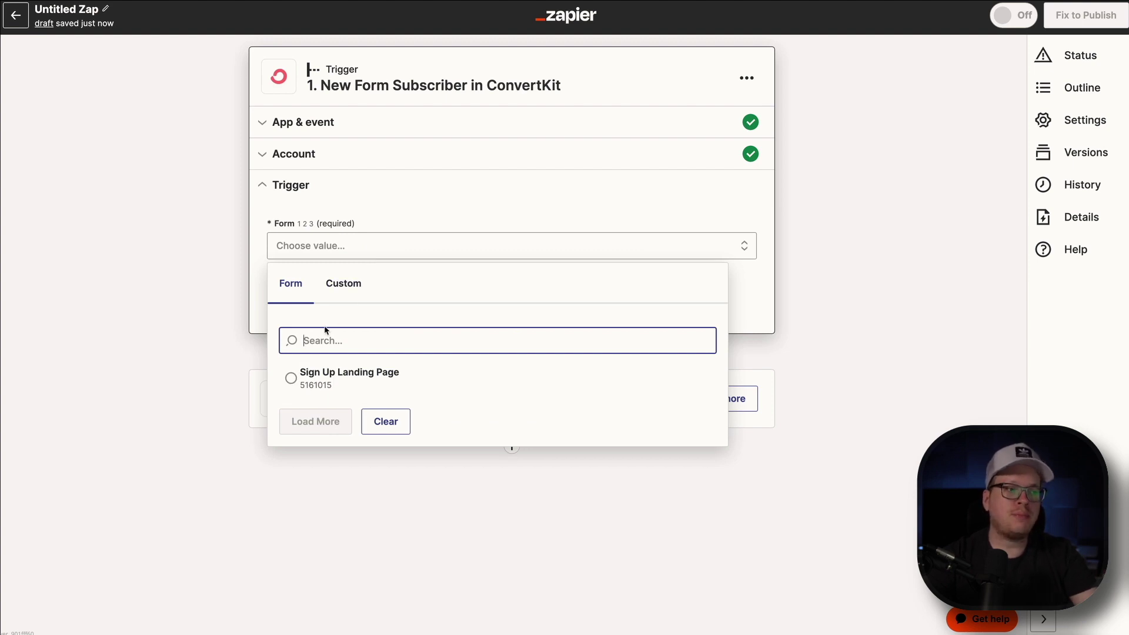
click(294, 382)
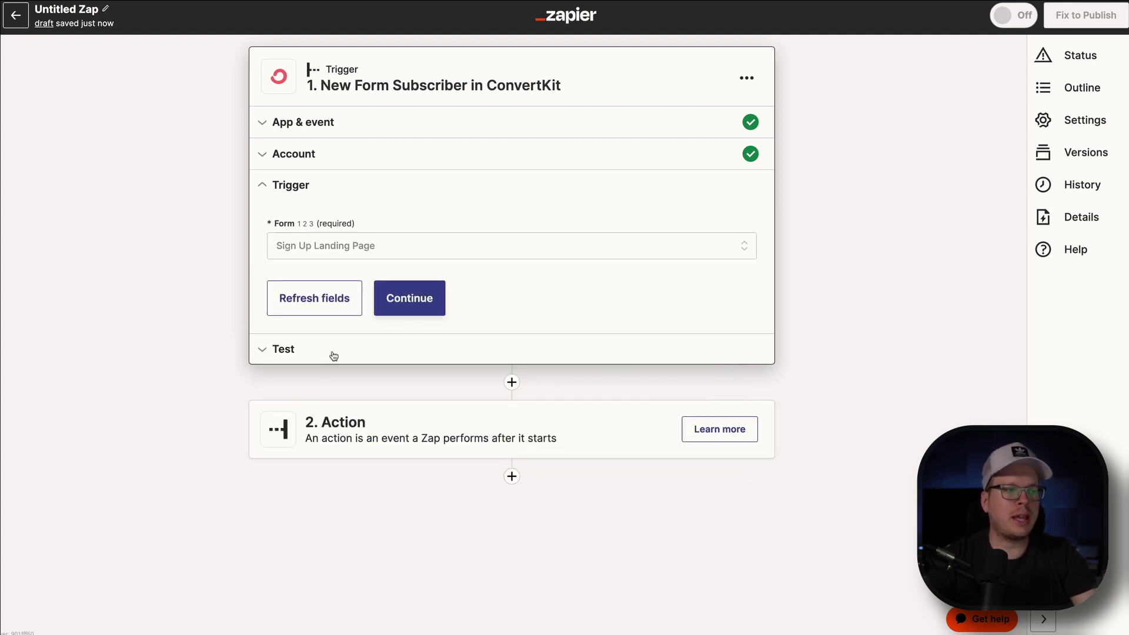
click(401, 302)
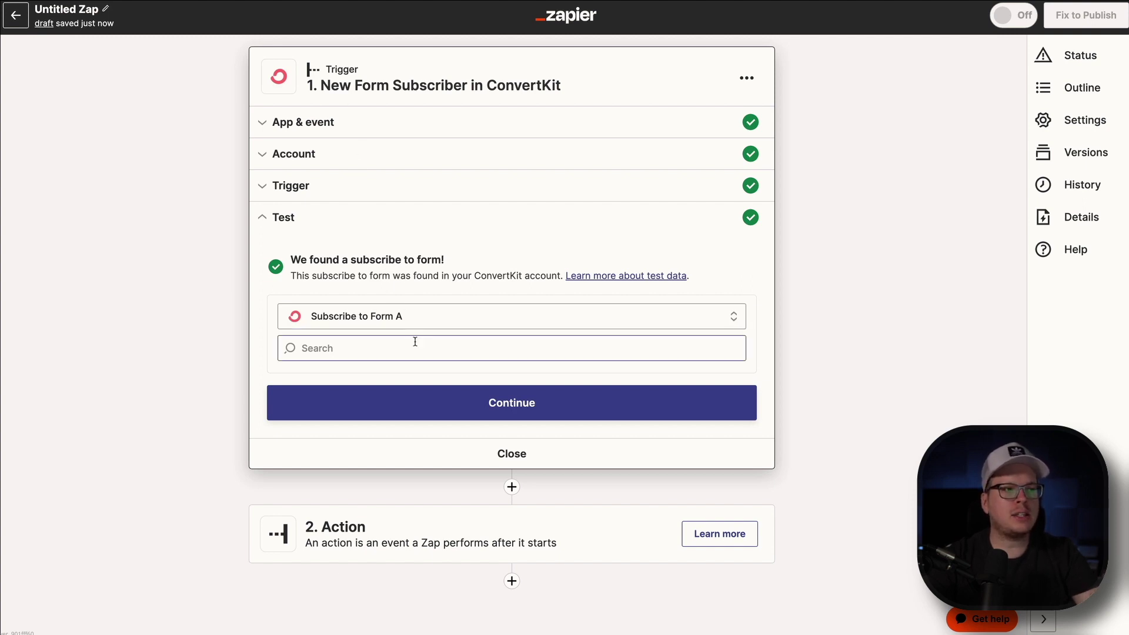
click(457, 395)
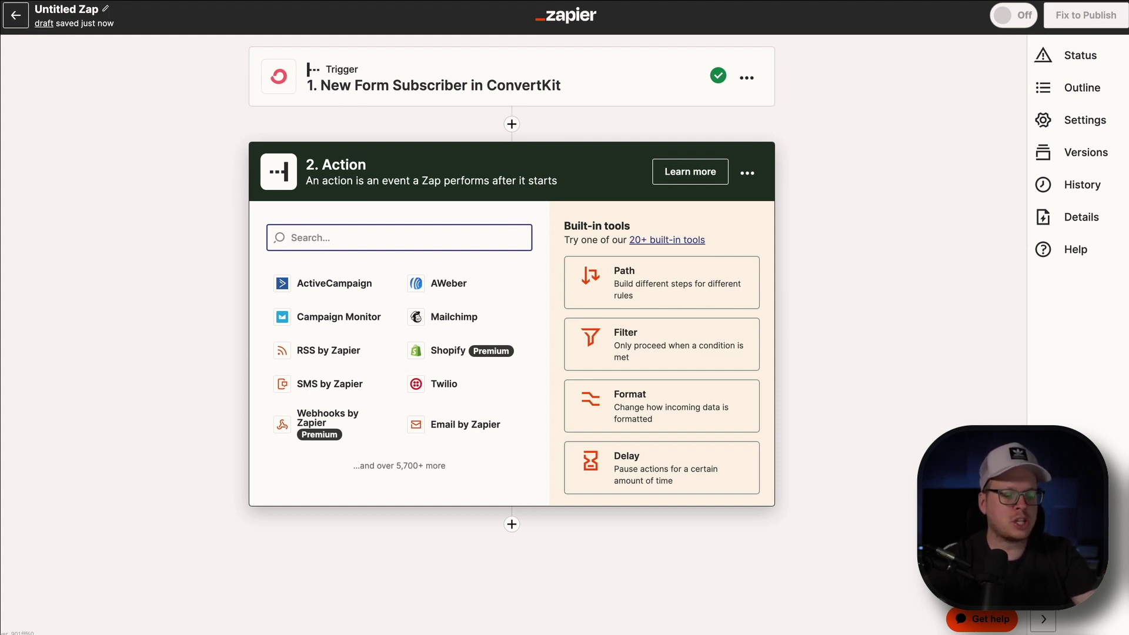
- Set the action app to Brilliant Directories with the Create User event
text(briliant)
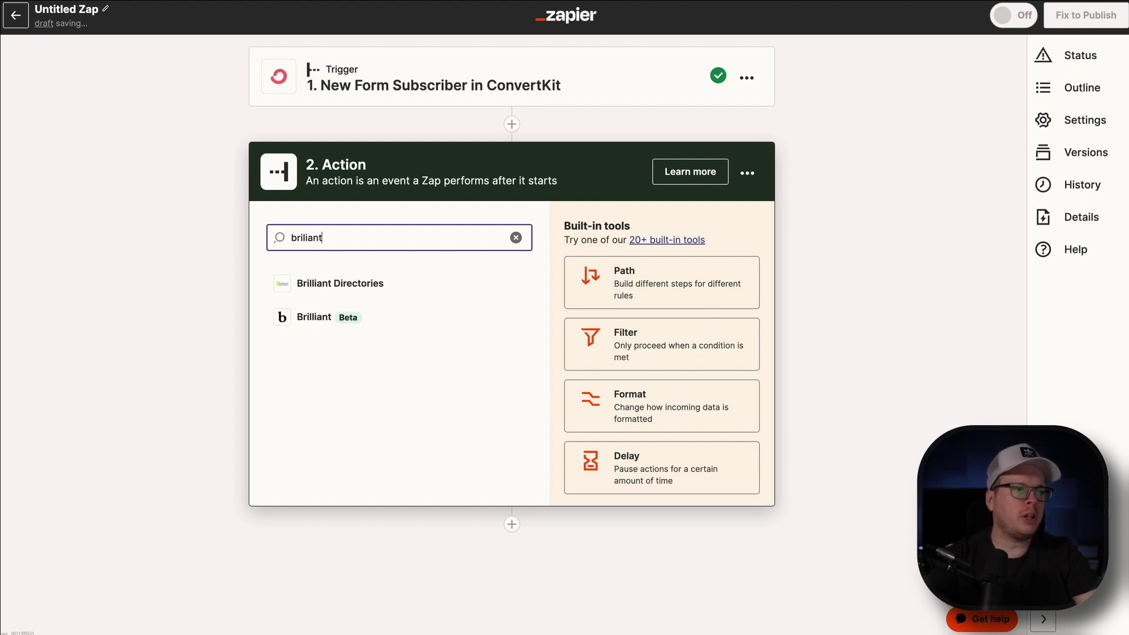
click(340, 275)
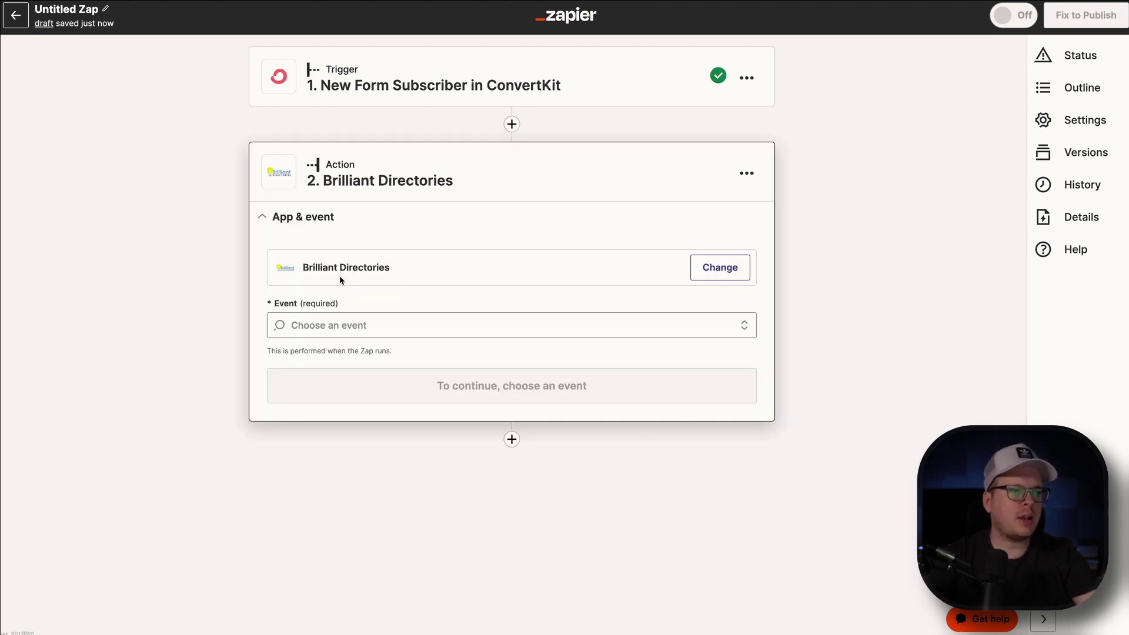
click(356, 324)
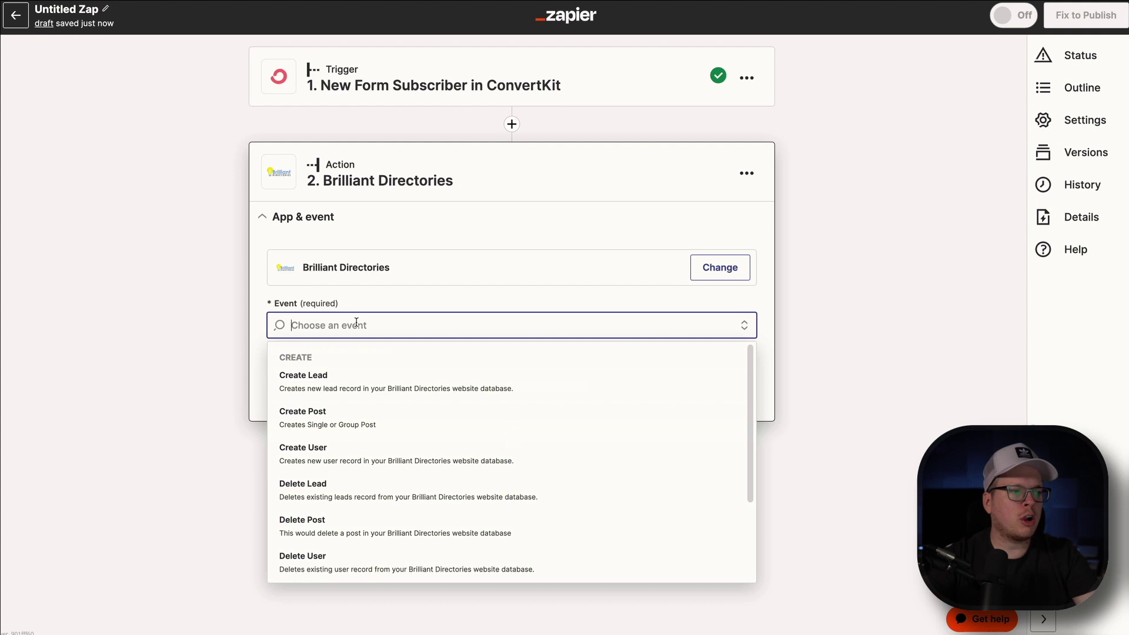
click(305, 459)
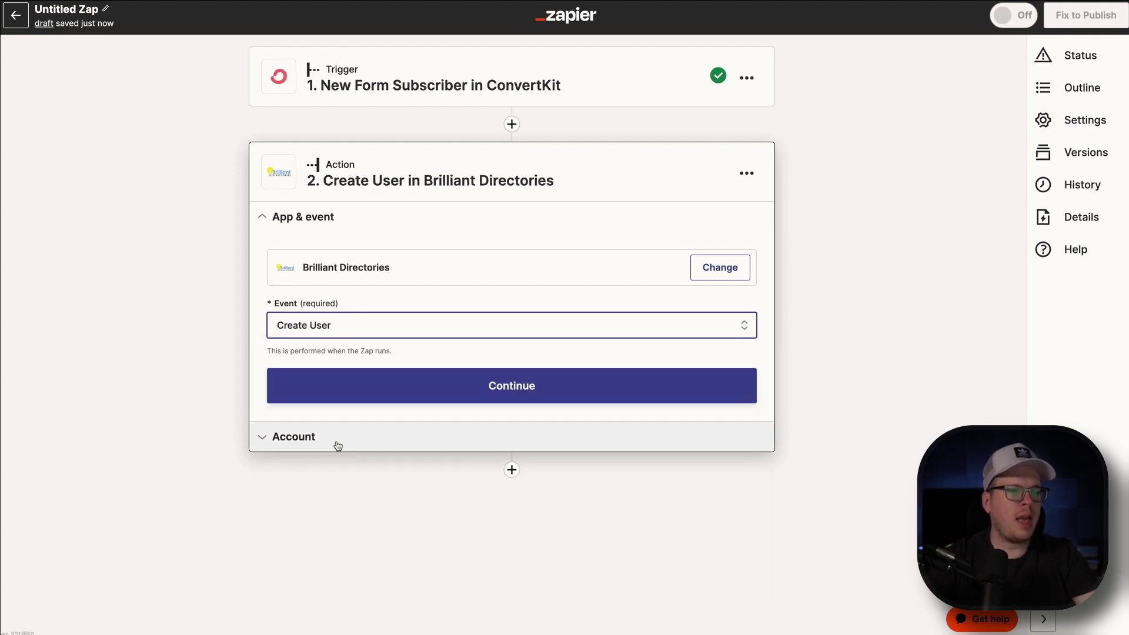
click(444, 393)
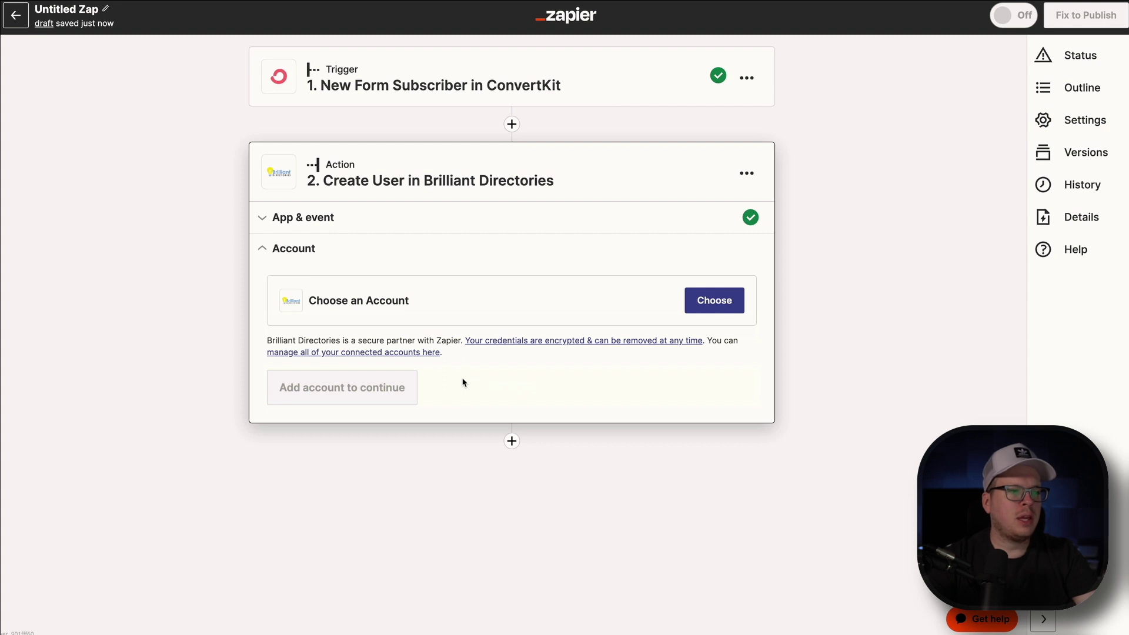
- Start connecting a new Brilliant Directories account and centre the connection window
click(713, 301)
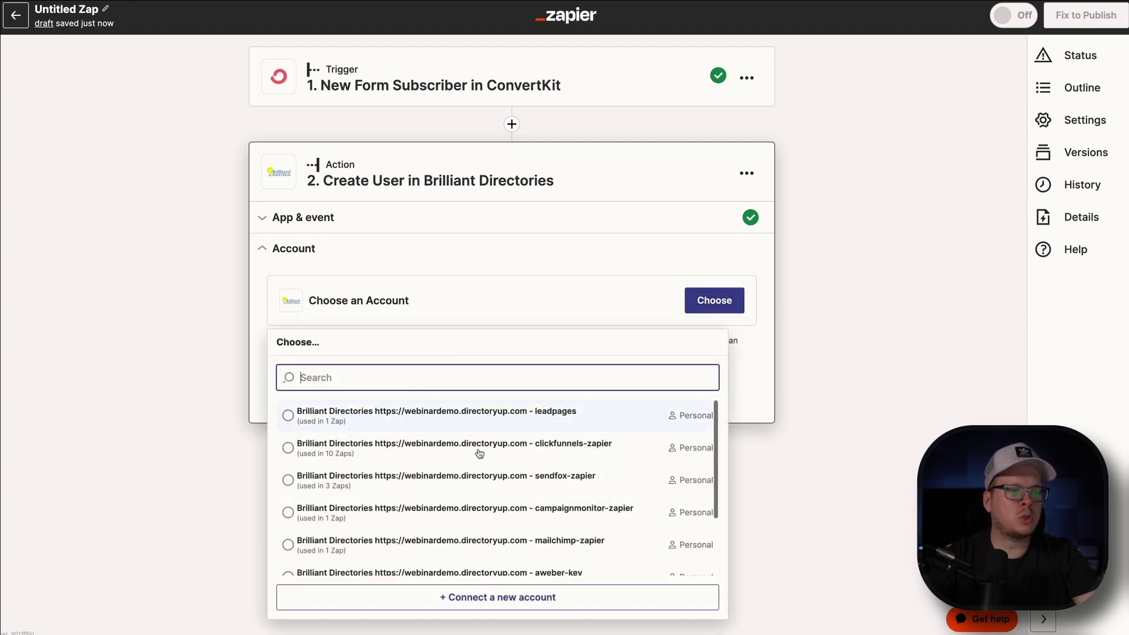
click(472, 598)
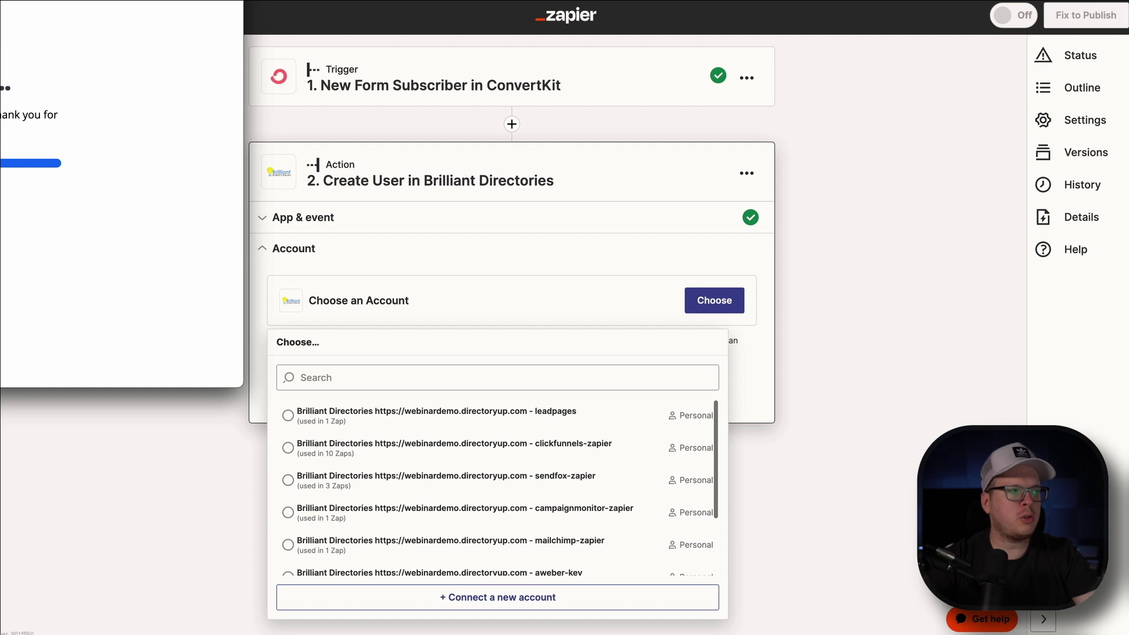
drag(12, 2, 497, 116)
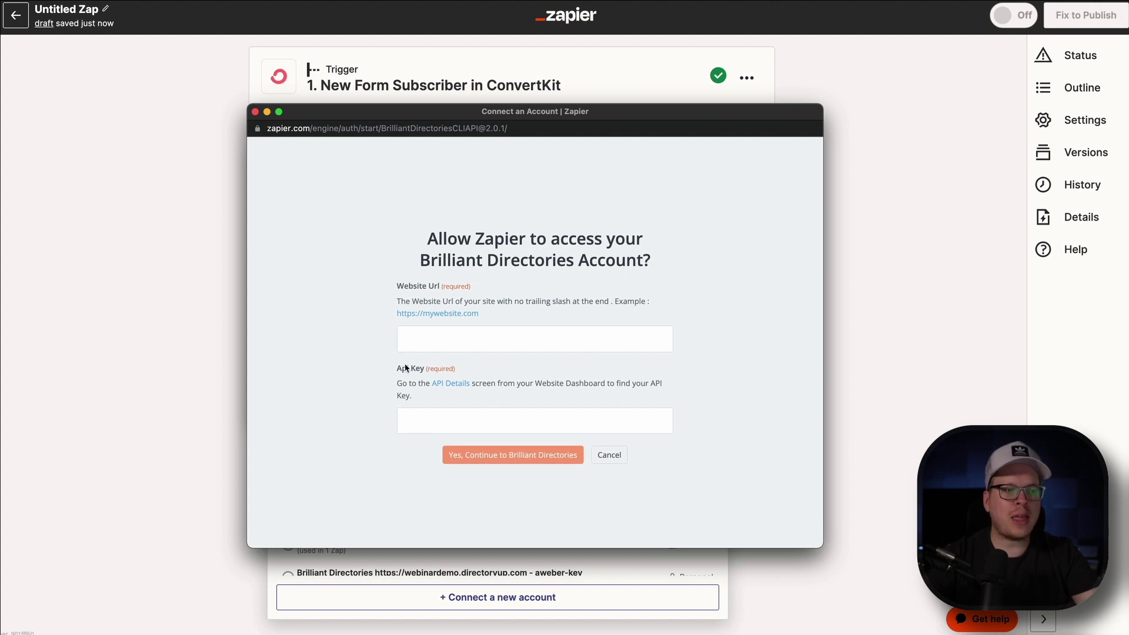
- Focus the empty API Key field in the Brilliant Directories connection form
click(431, 417)
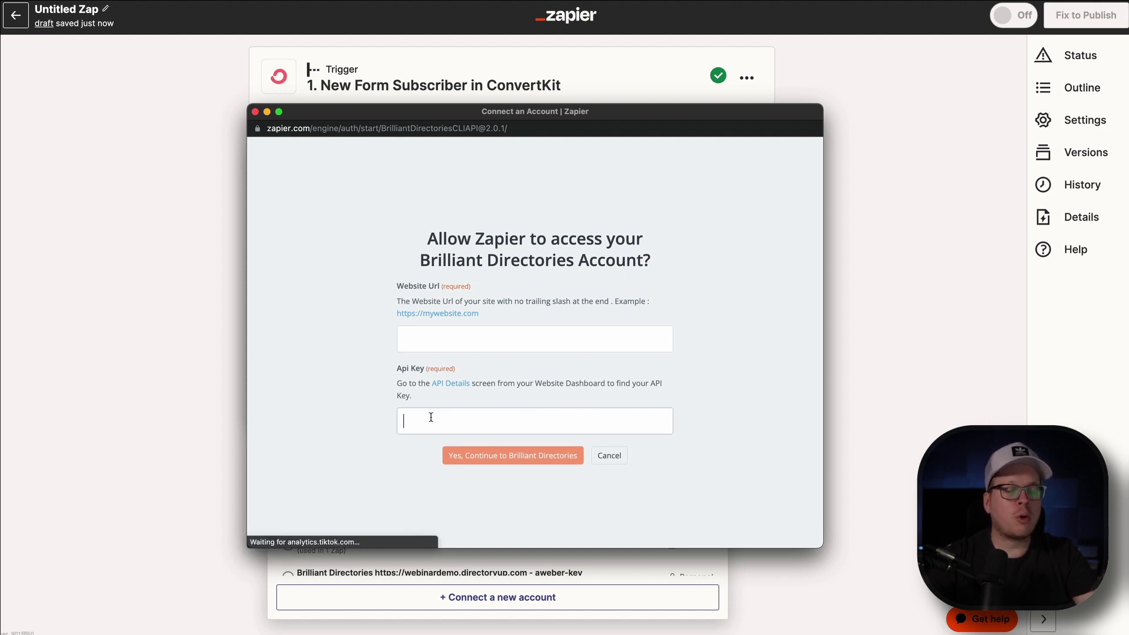
- Generate a Brilliant Directories API key nicknamed 'convertkit' and copy its token
click(450, 387)
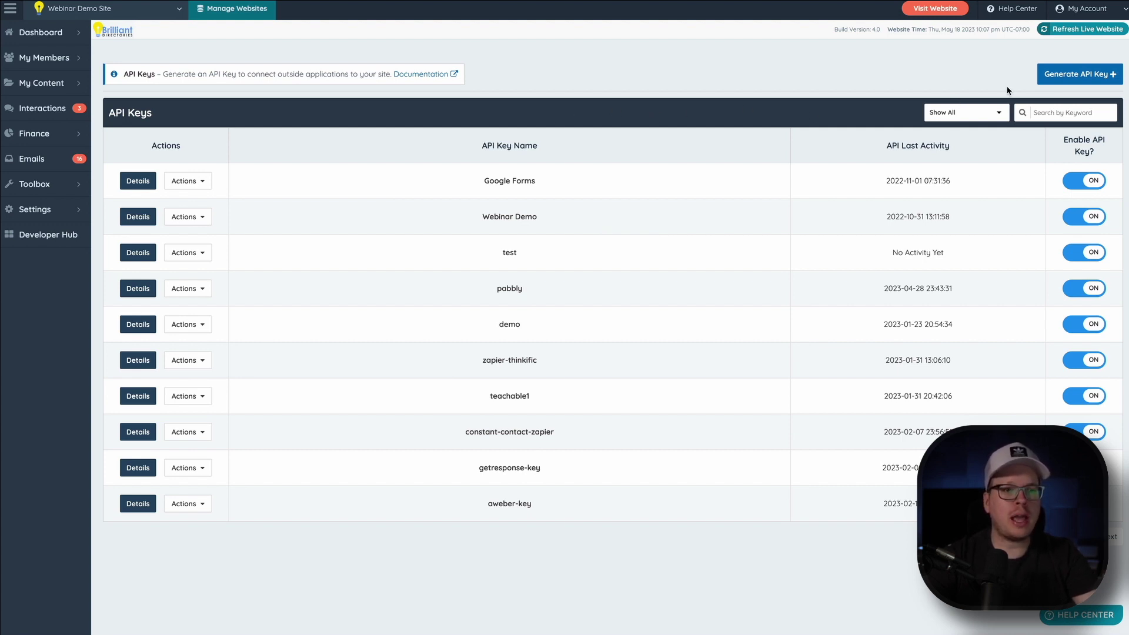
click(1061, 79)
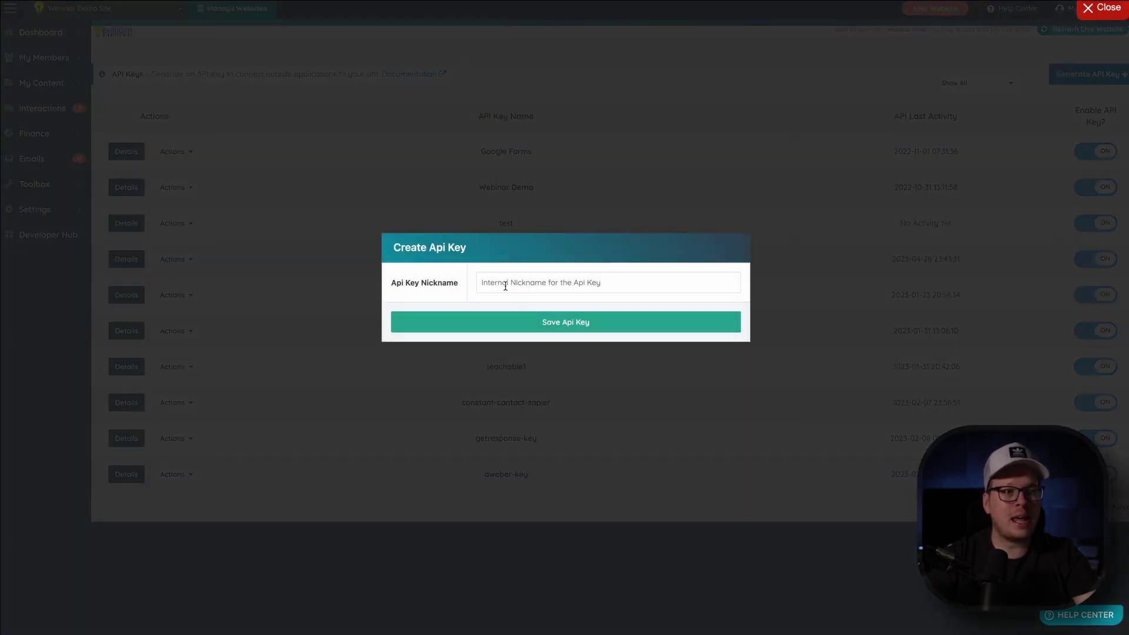
click(504, 281)
text(convertkit)
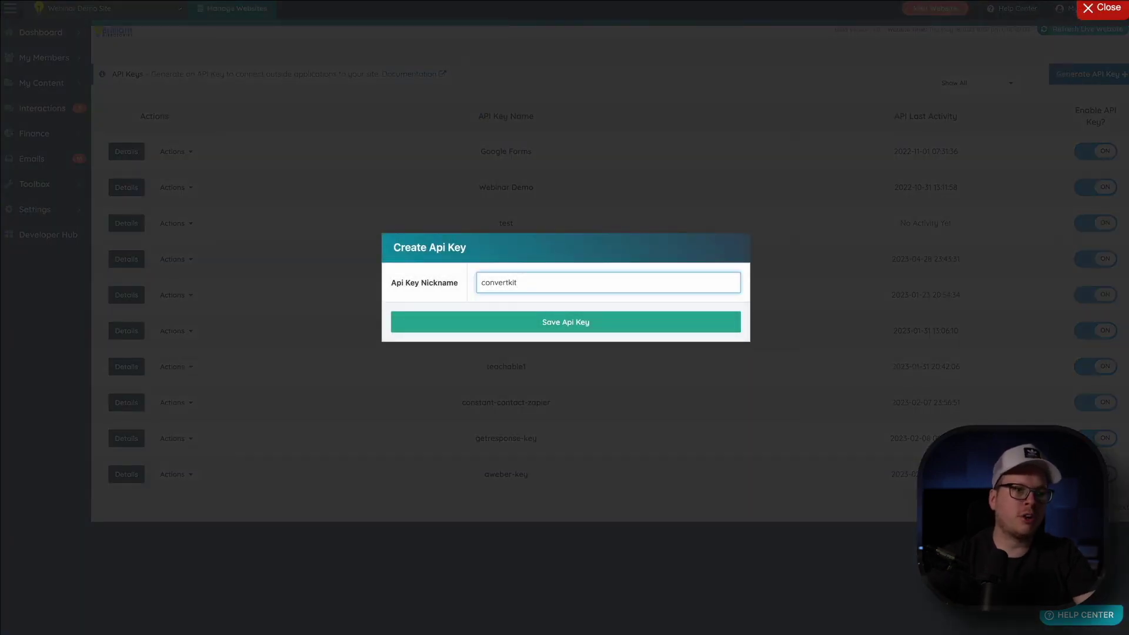
click(522, 322)
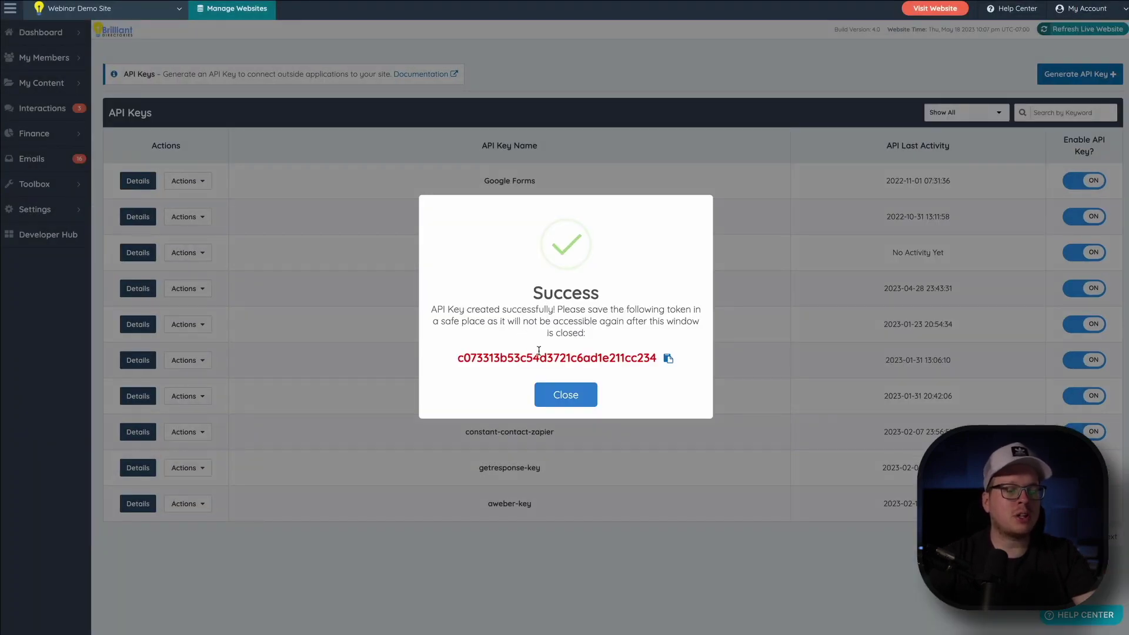
click(669, 360)
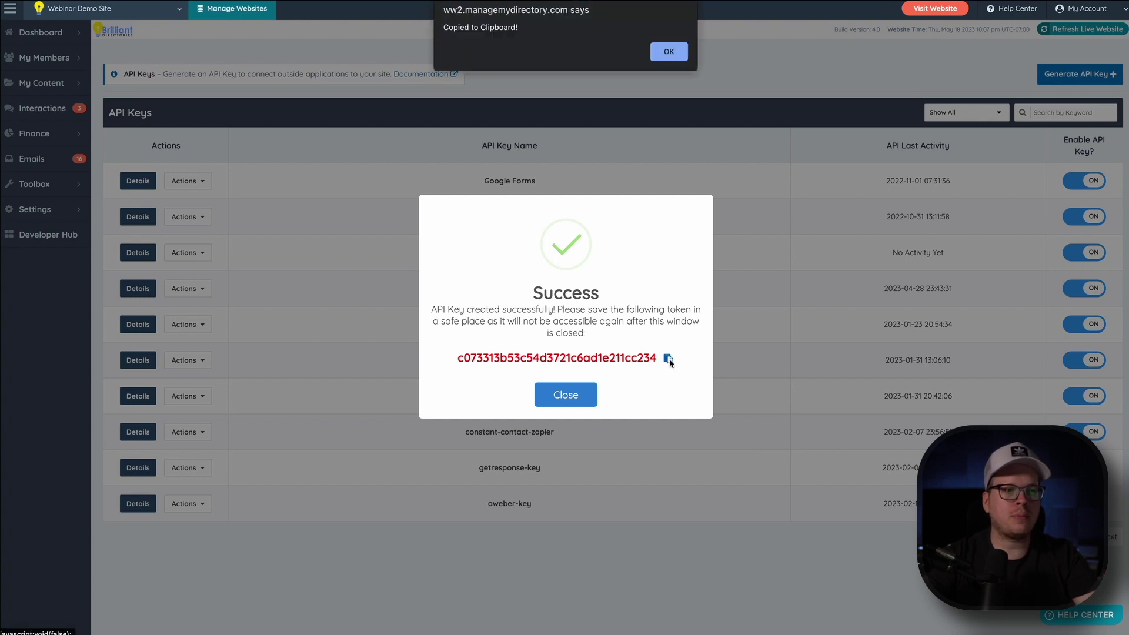
click(669, 51)
- Paste the copied API key into Zapier's Brilliant Directories connection form
click(582, 396)
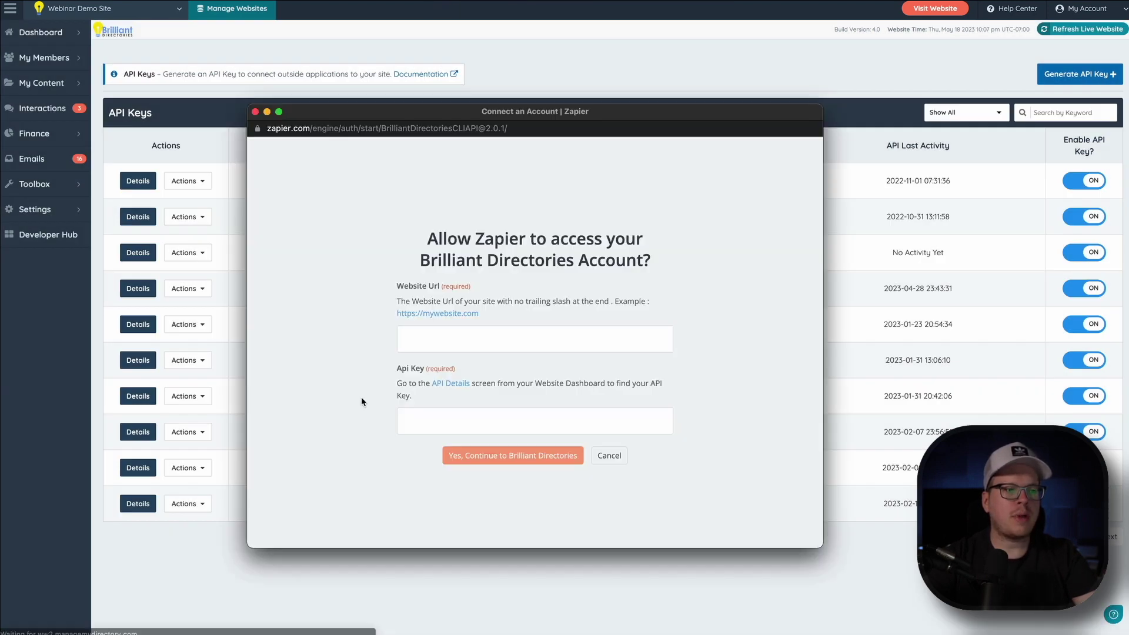
drag(593, 113, 600, 97)
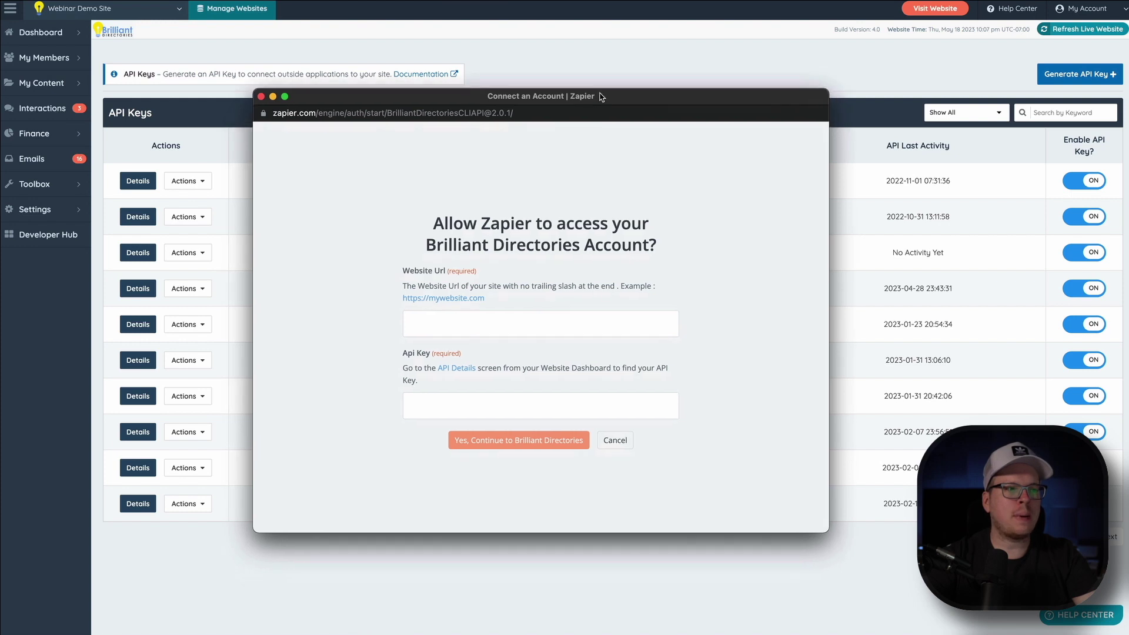
click(434, 401)
key(super+v)
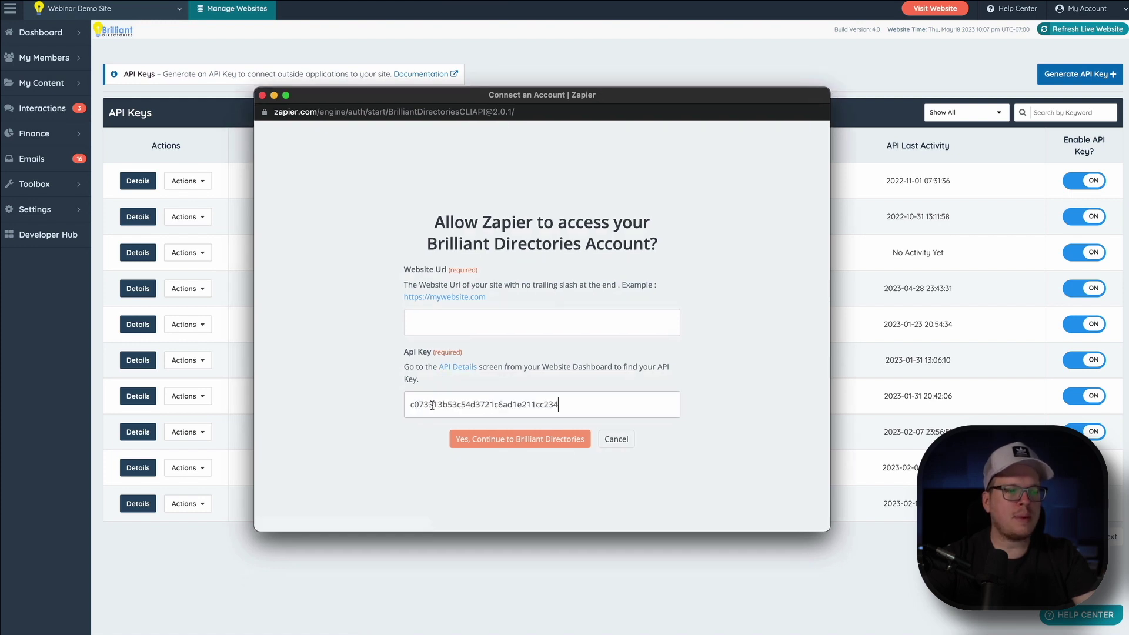
click(491, 323)
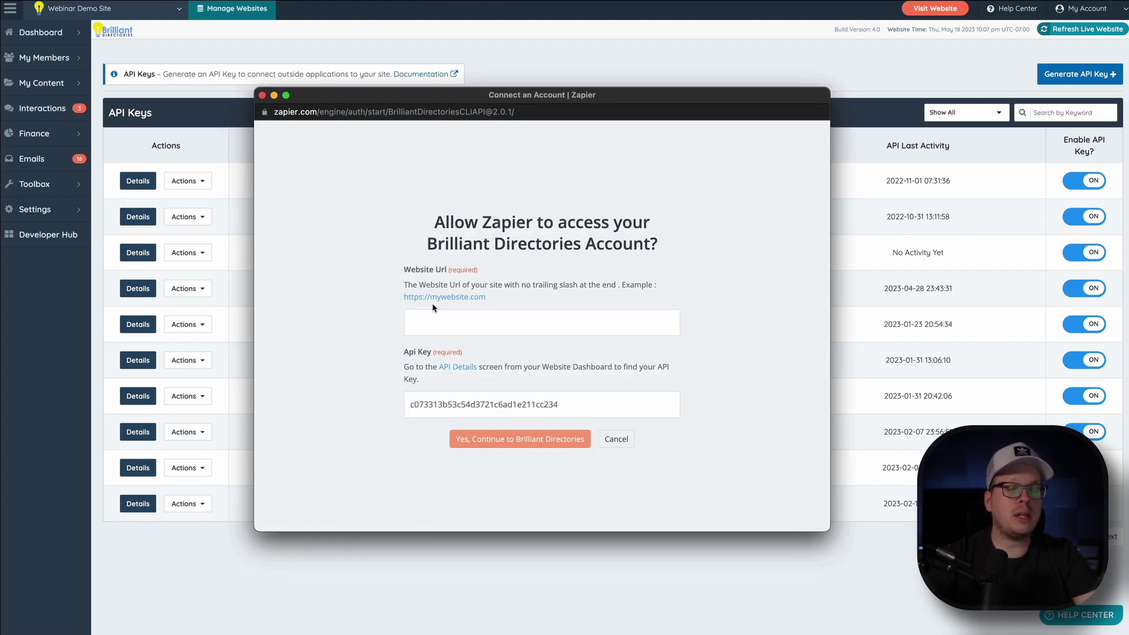
click(734, 65)
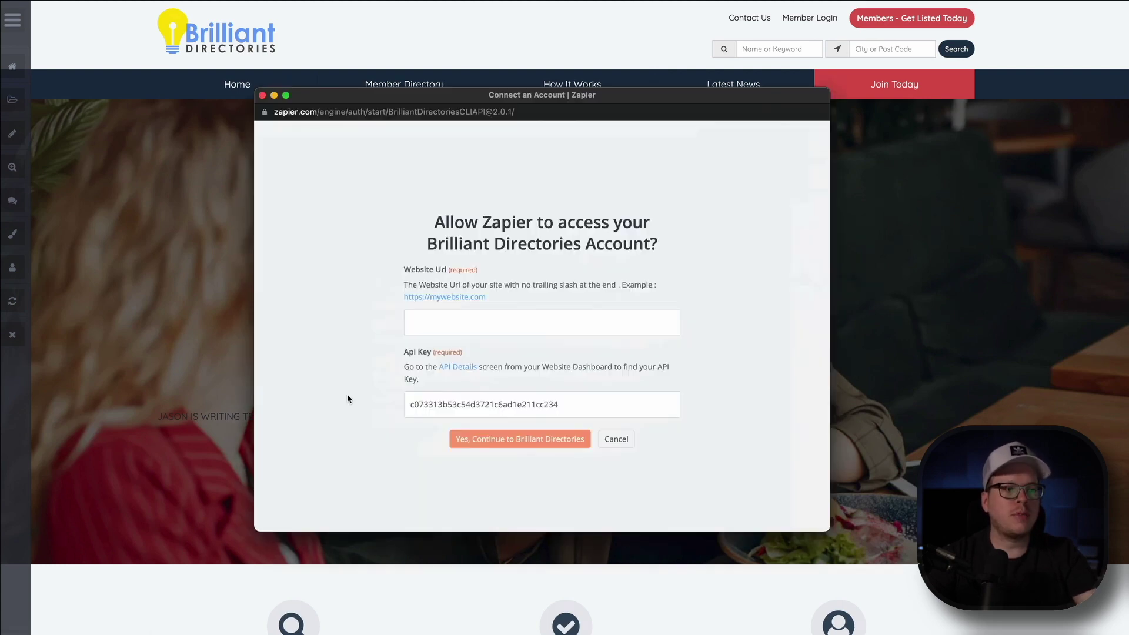
key(super+v)
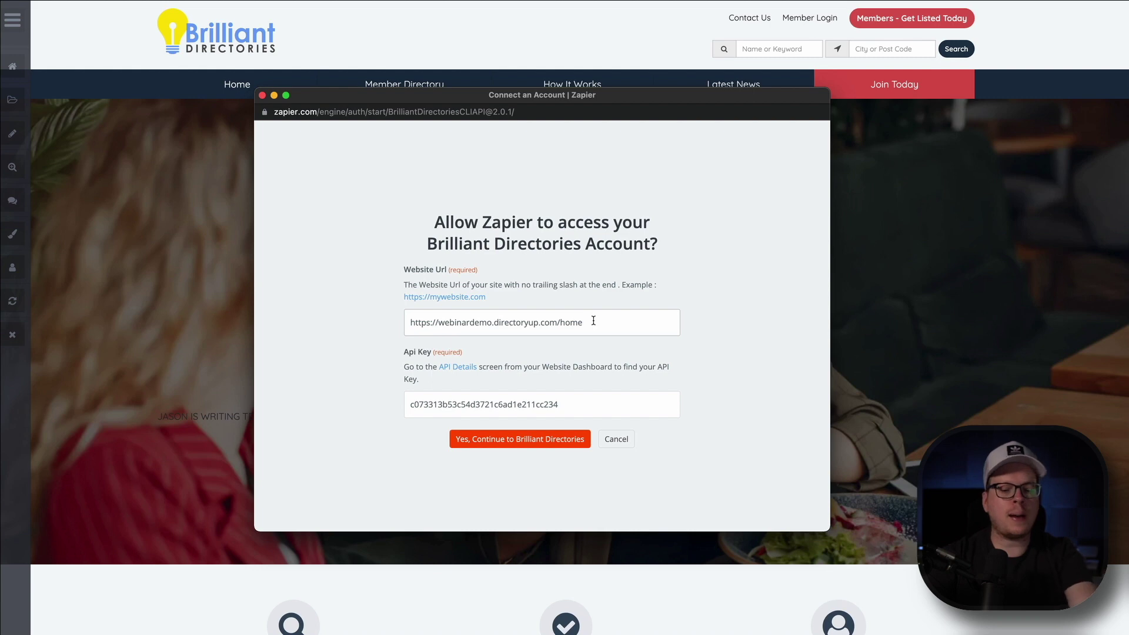
key(BackSpace)
key(BackSpace)
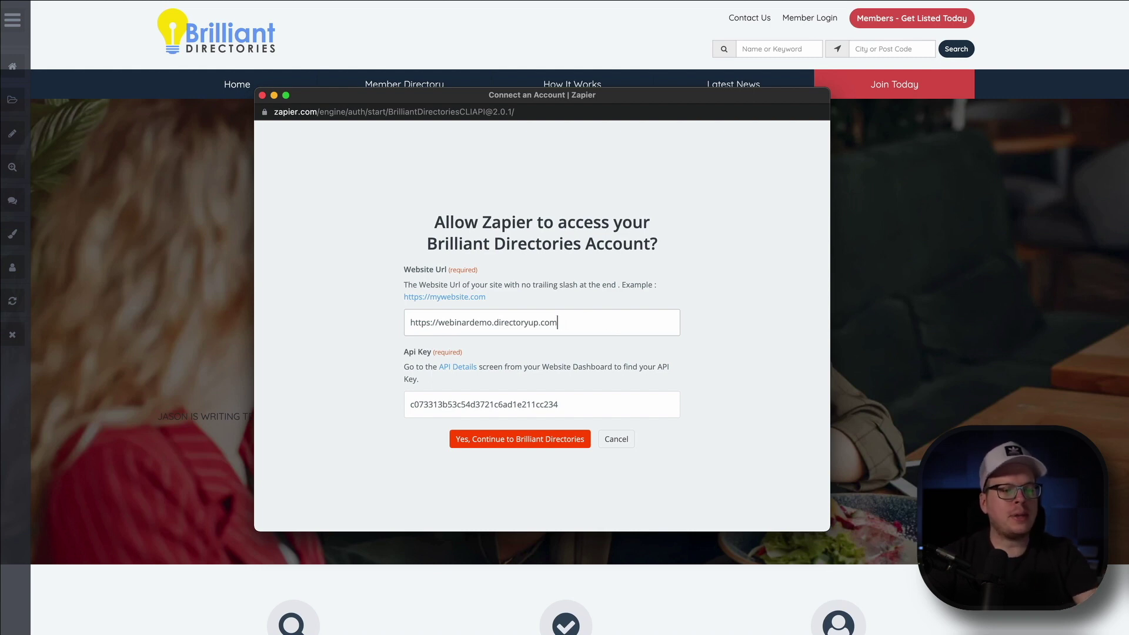
click(515, 441)
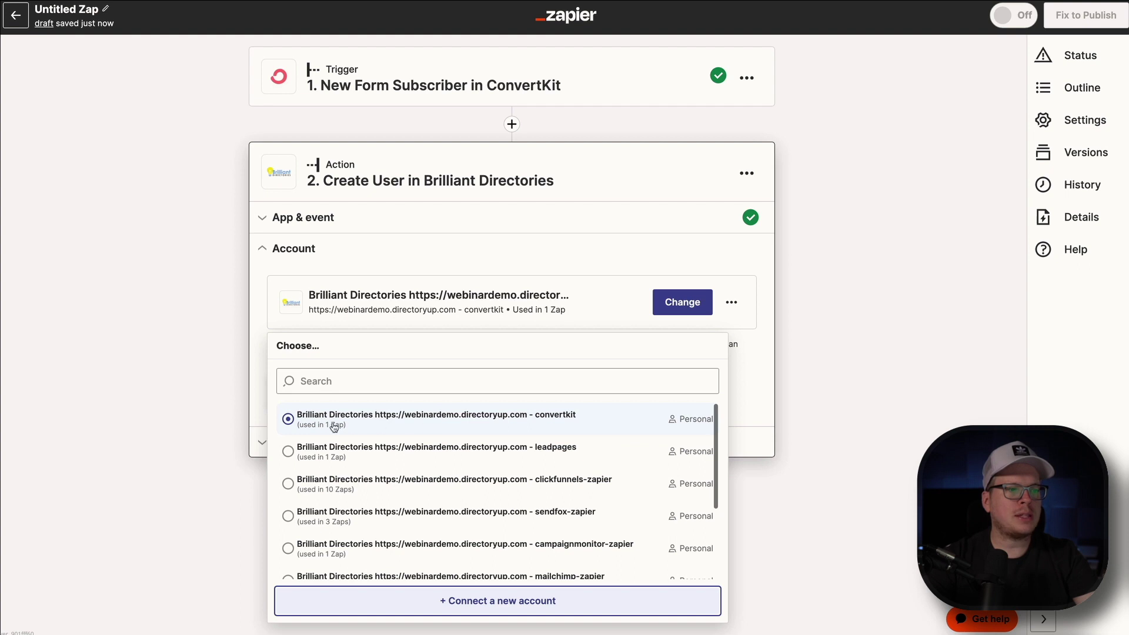
- Keep the 'convertkit' account, continue, and review the Create User fields like email and password
click(181, 403)
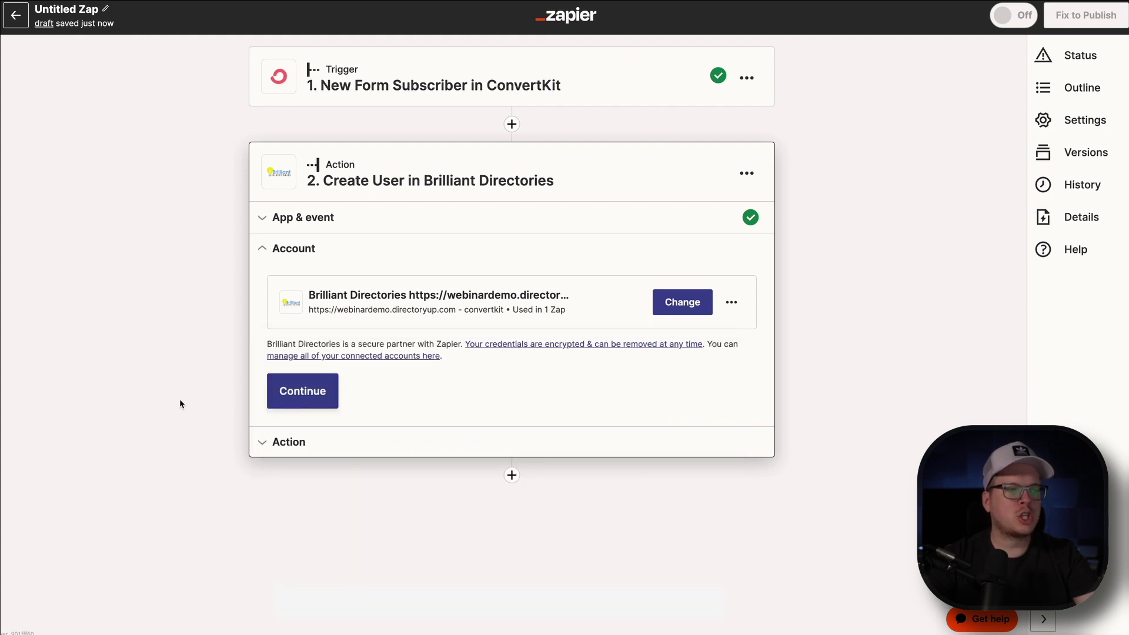
click(321, 392)
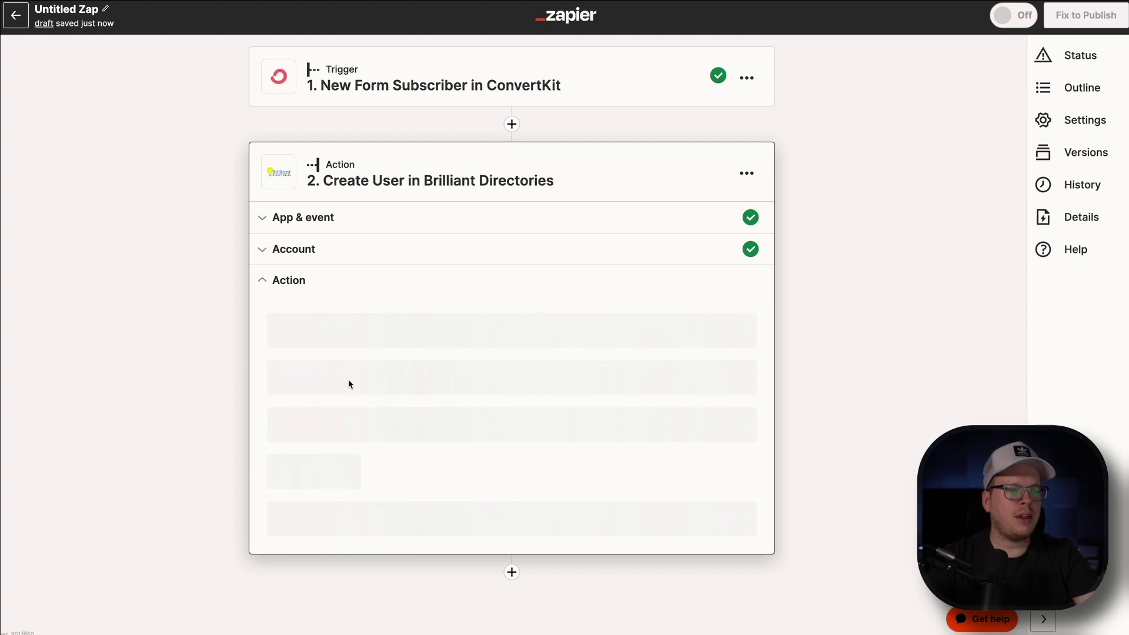
scroll(257, 386, down, 2)
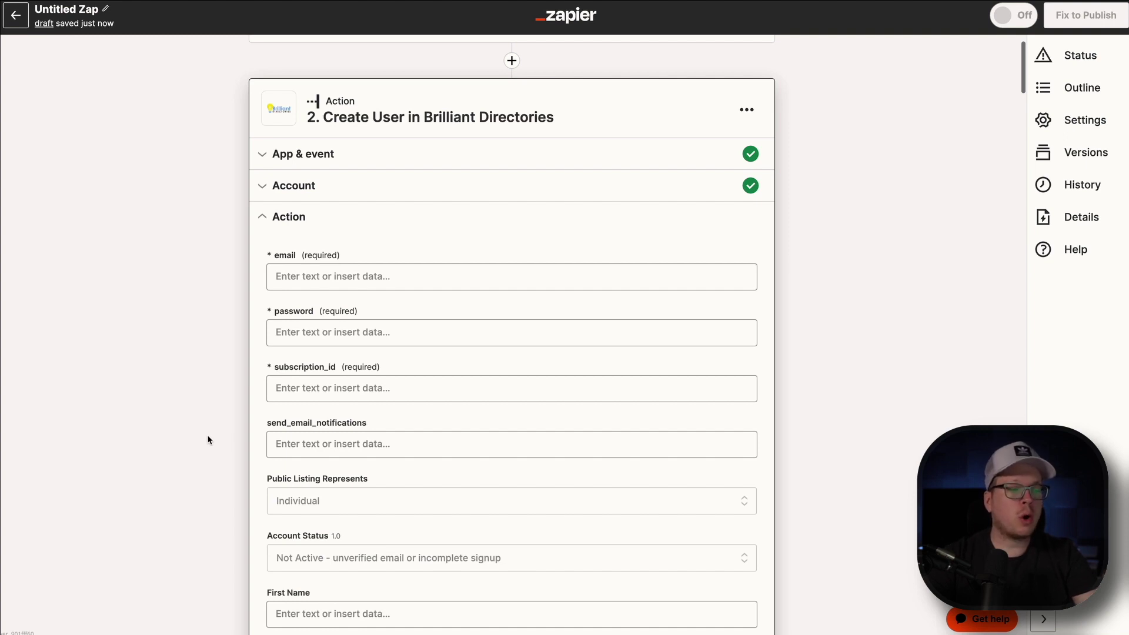
scroll(210, 451, down, 5)
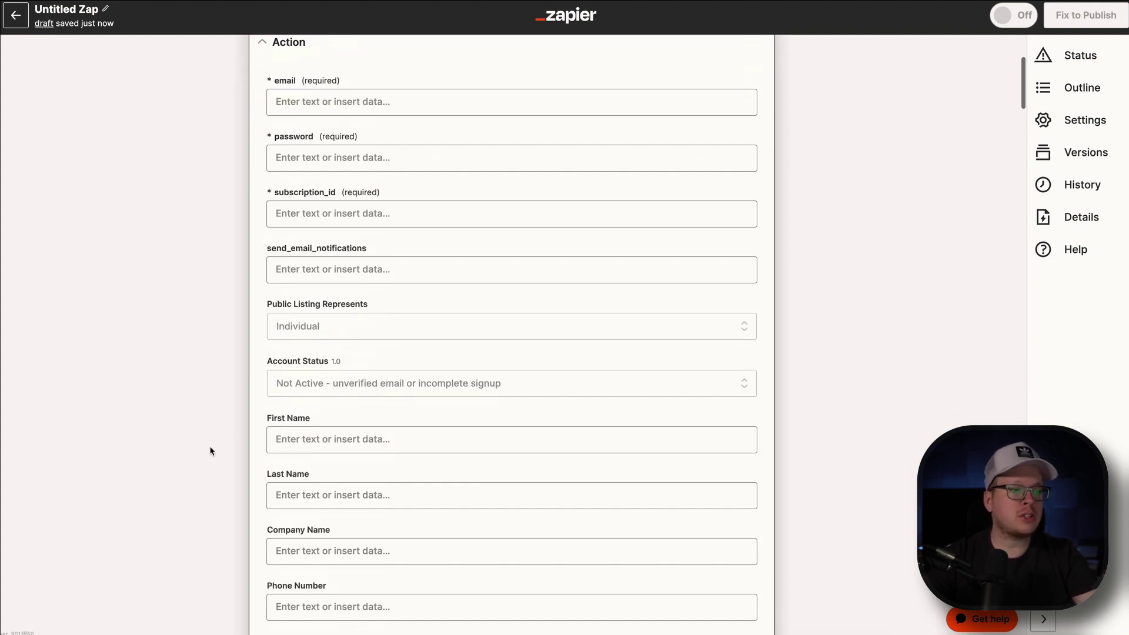
scroll(211, 451, down, 6)
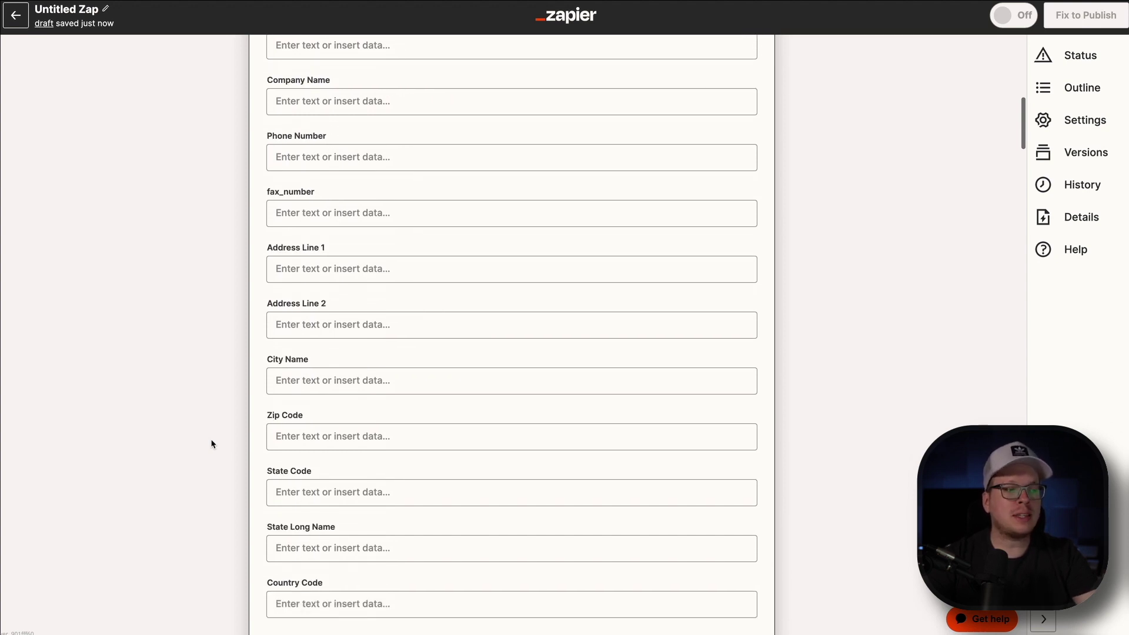
scroll(215, 441, up, 10)
scroll(227, 394, up, 2)
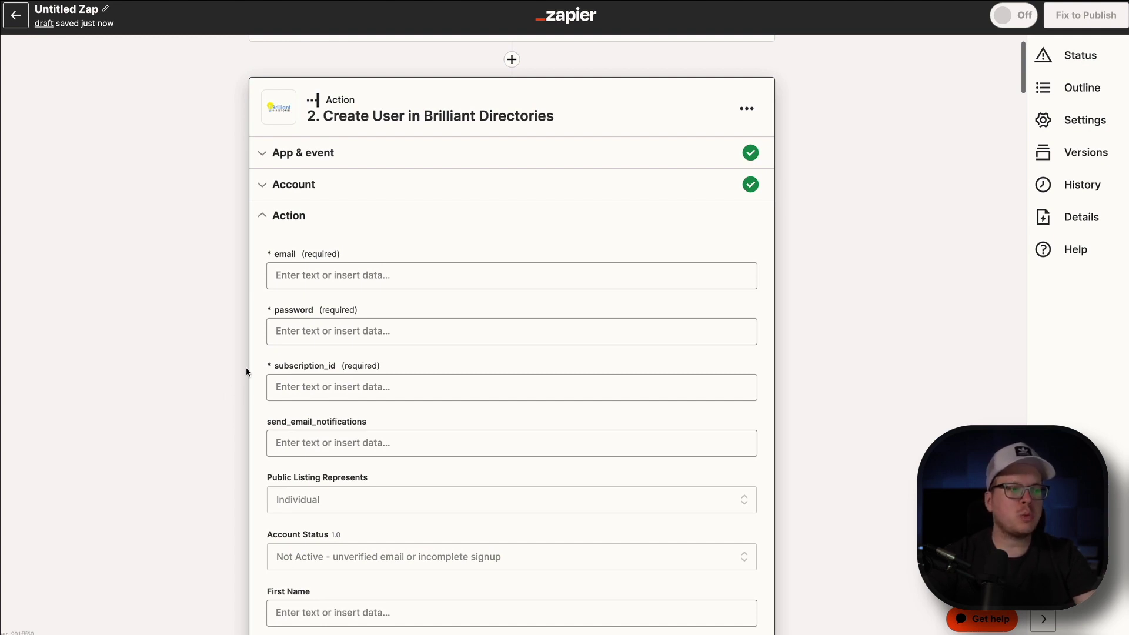
- Map ConvertKit's Subscriber Email into the Create User email field
click(318, 276)
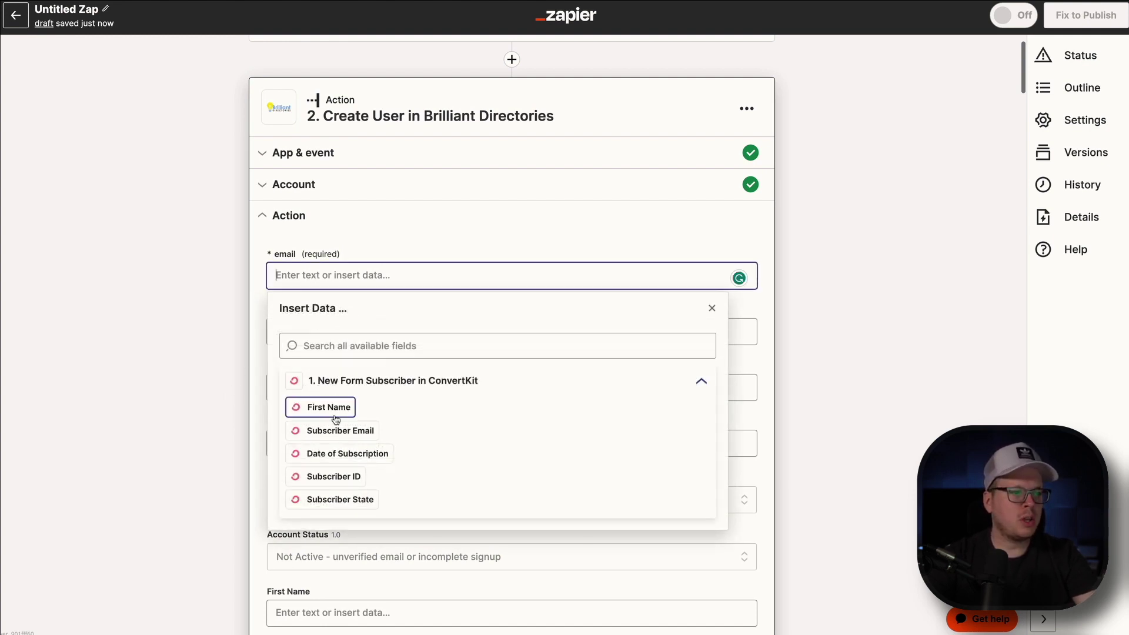
click(350, 433)
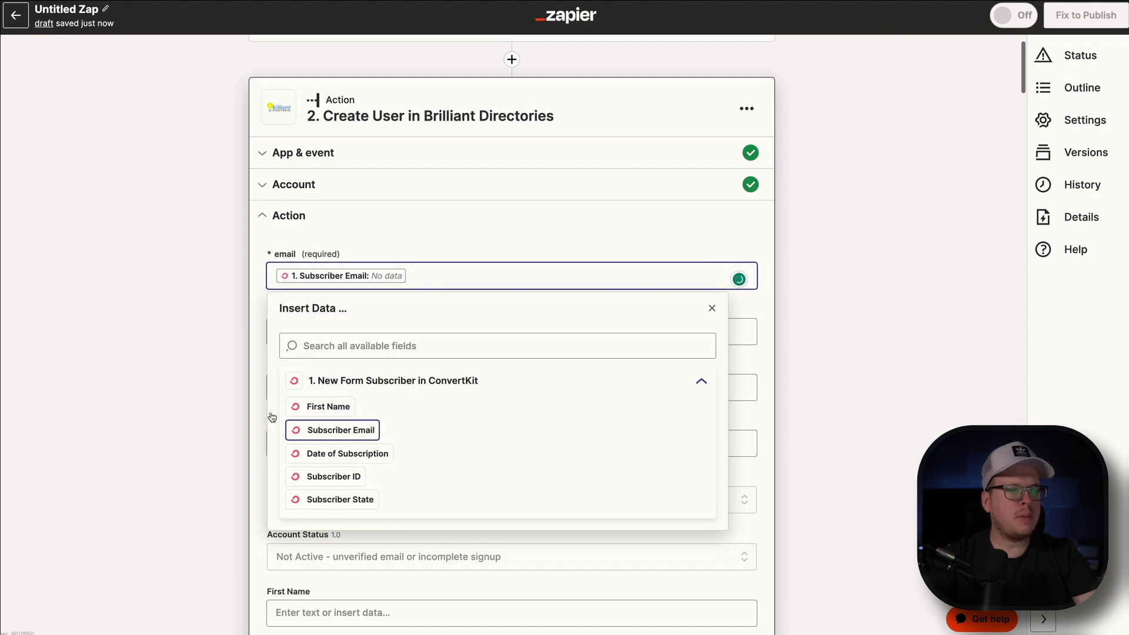
click(228, 475)
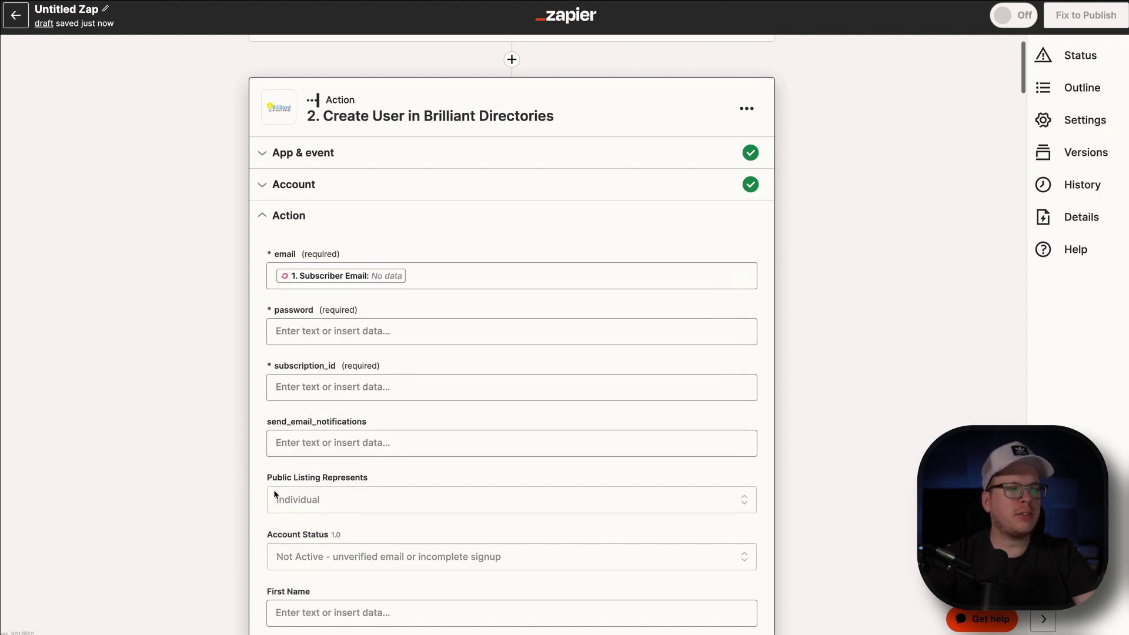
scroll(273, 489, down, 2)
- Map the subscriber's First Name into the First Name field
click(320, 489)
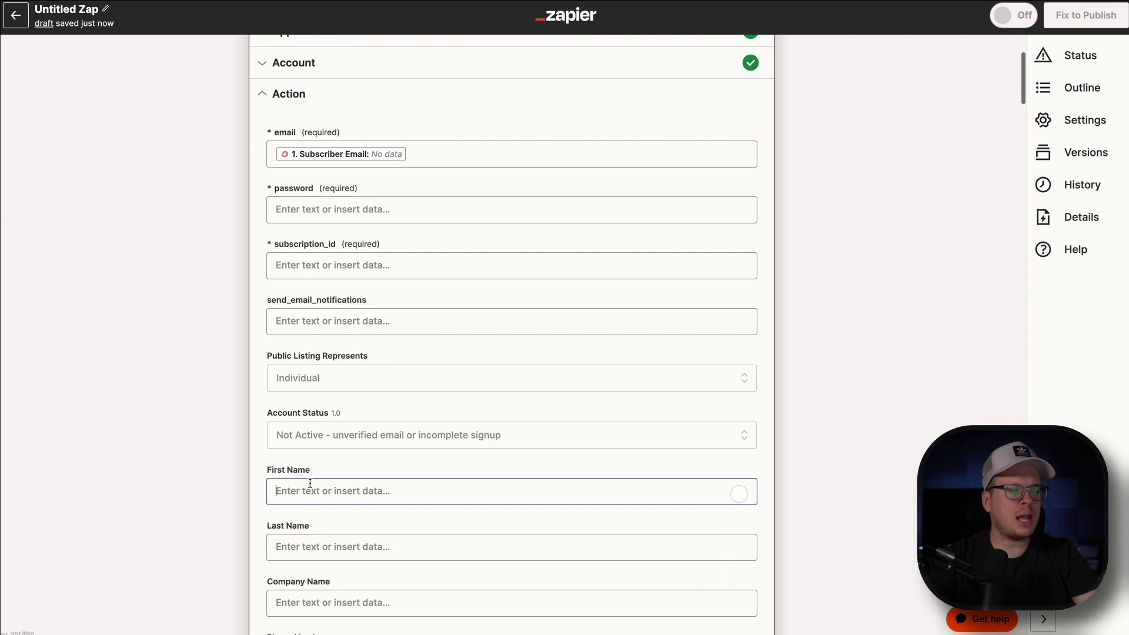
scroll(319, 520, down, 1)
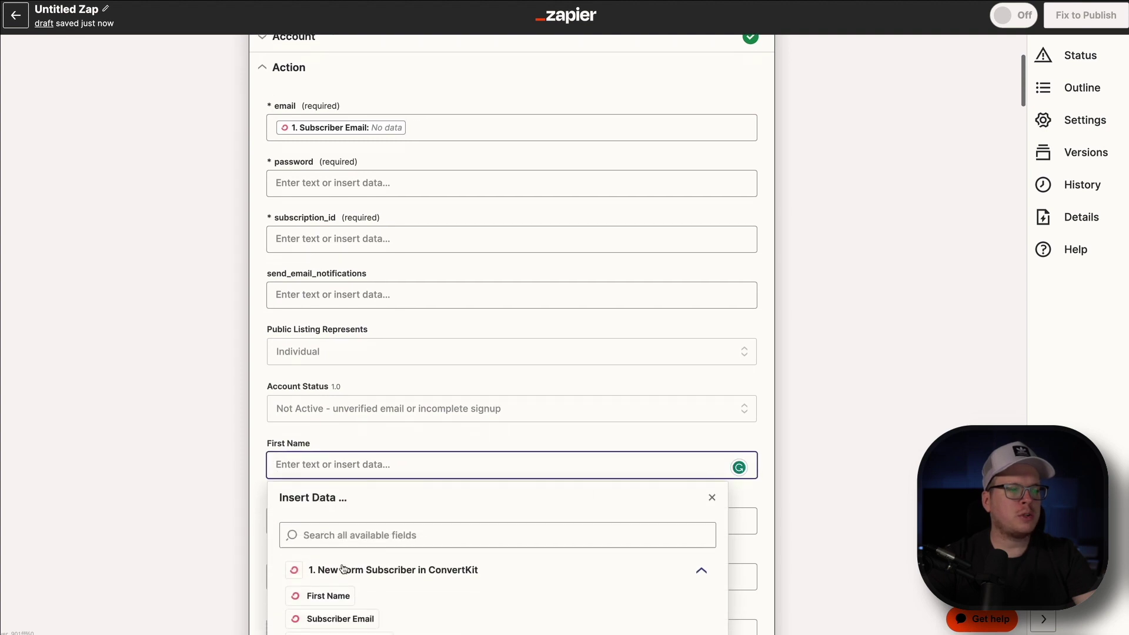
click(327, 596)
click(217, 499)
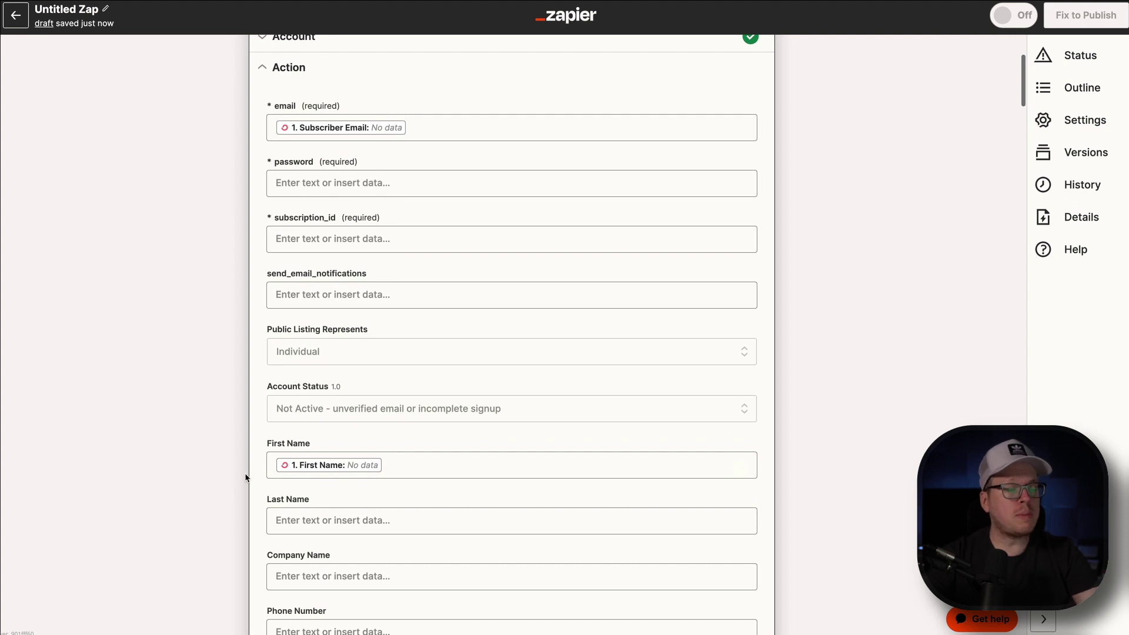
scroll(435, 510, down, 4)
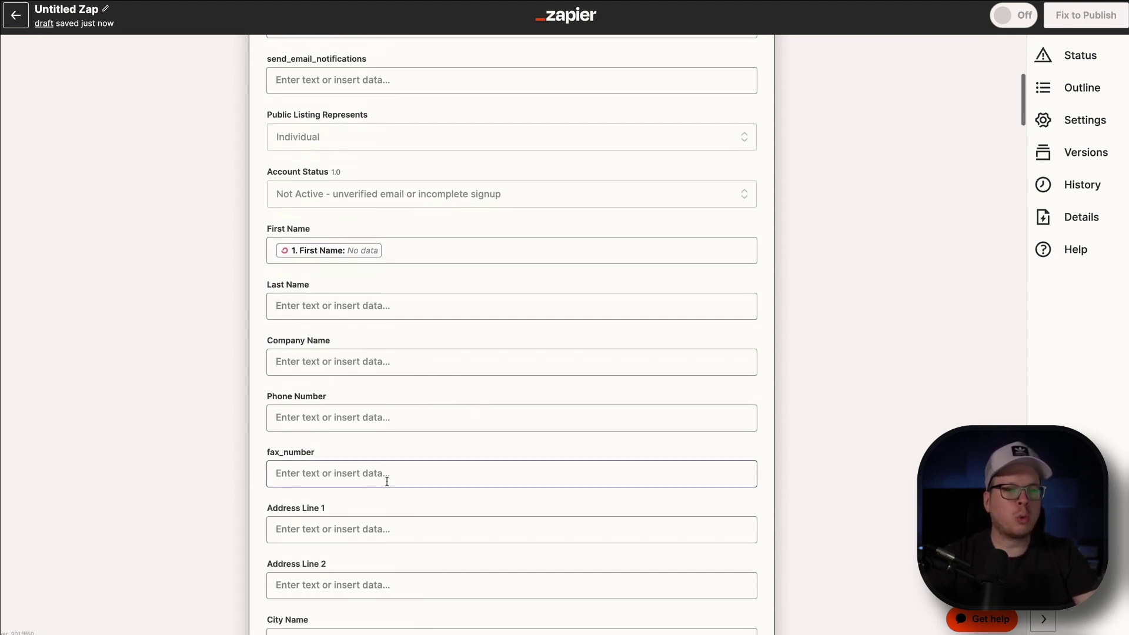
scroll(328, 409, down, 5)
- Test the Create User action, publish the Zap as v1, and dismiss the share-as-template prompt
scroll(287, 425, down, 6)
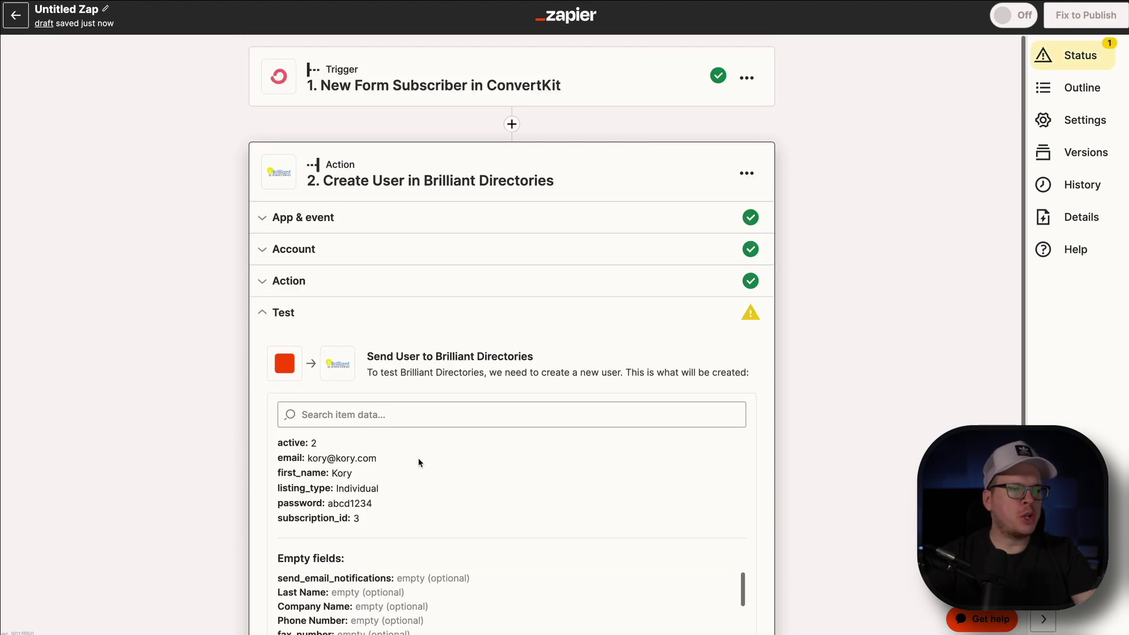
scroll(419, 465, down, 8)
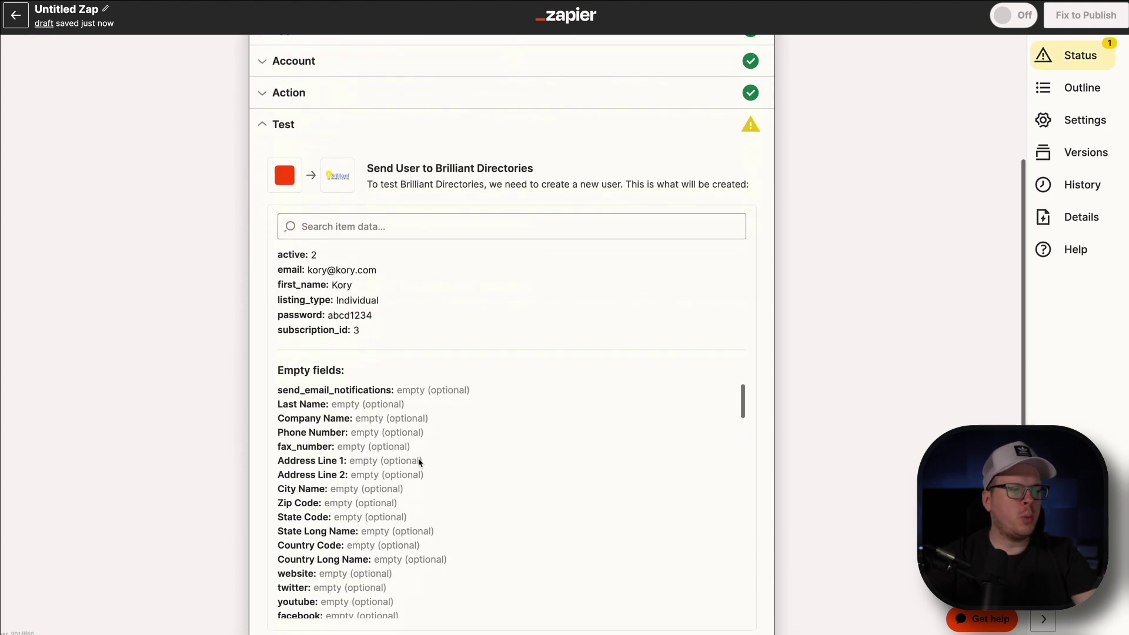
click(398, 600)
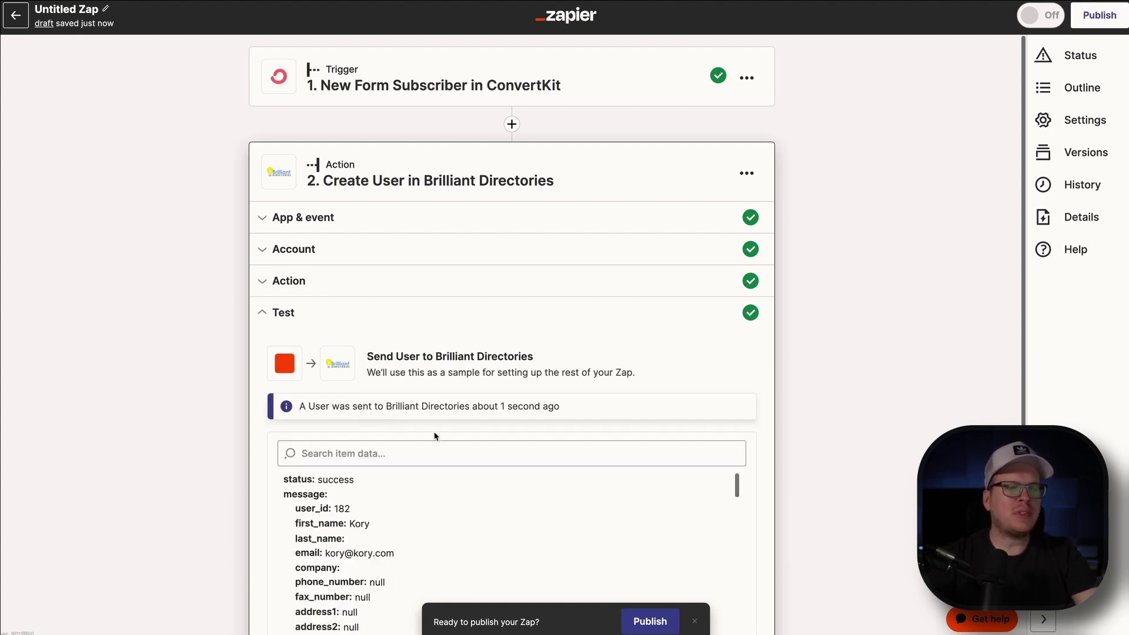
click(650, 621)
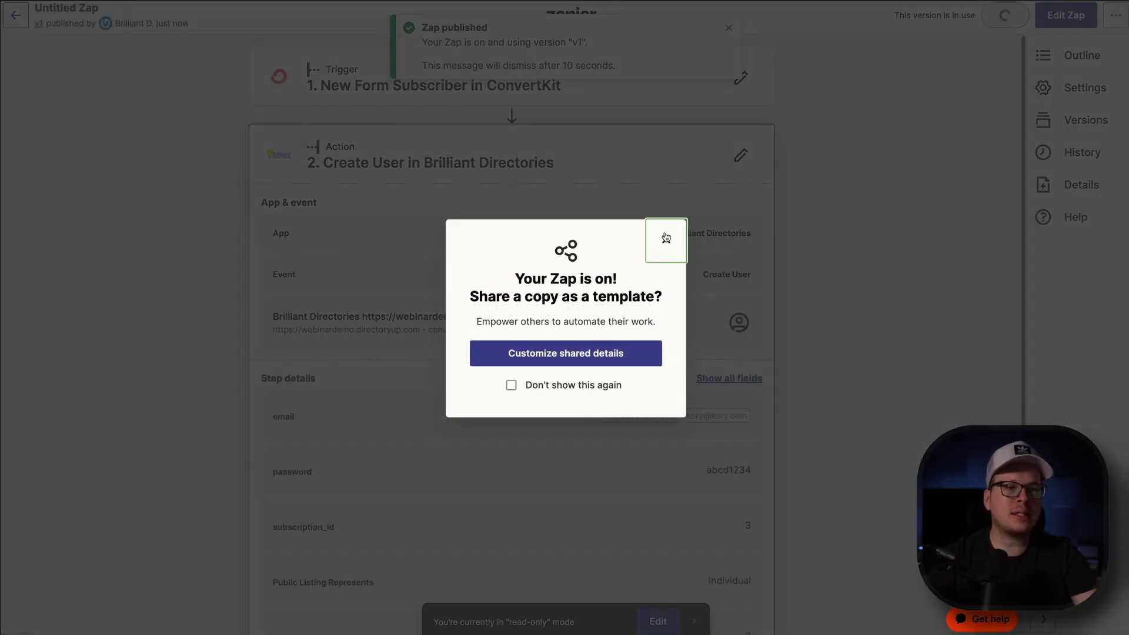
click(667, 239)
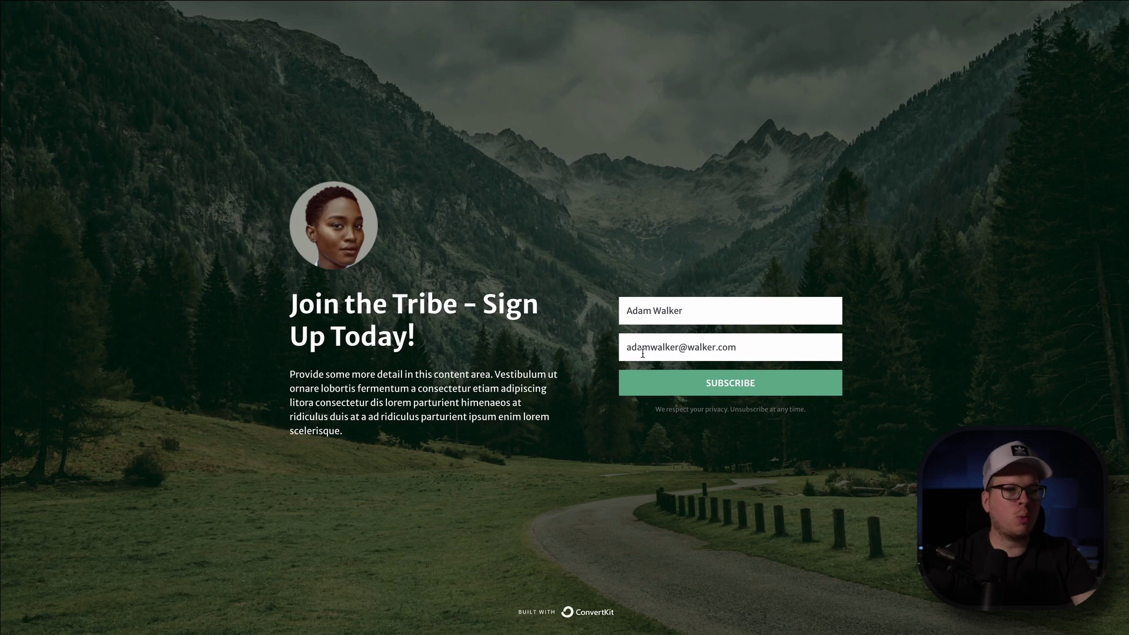
- Submit the Join the Tribe form with a new subscriber's name and email
click(674, 384)
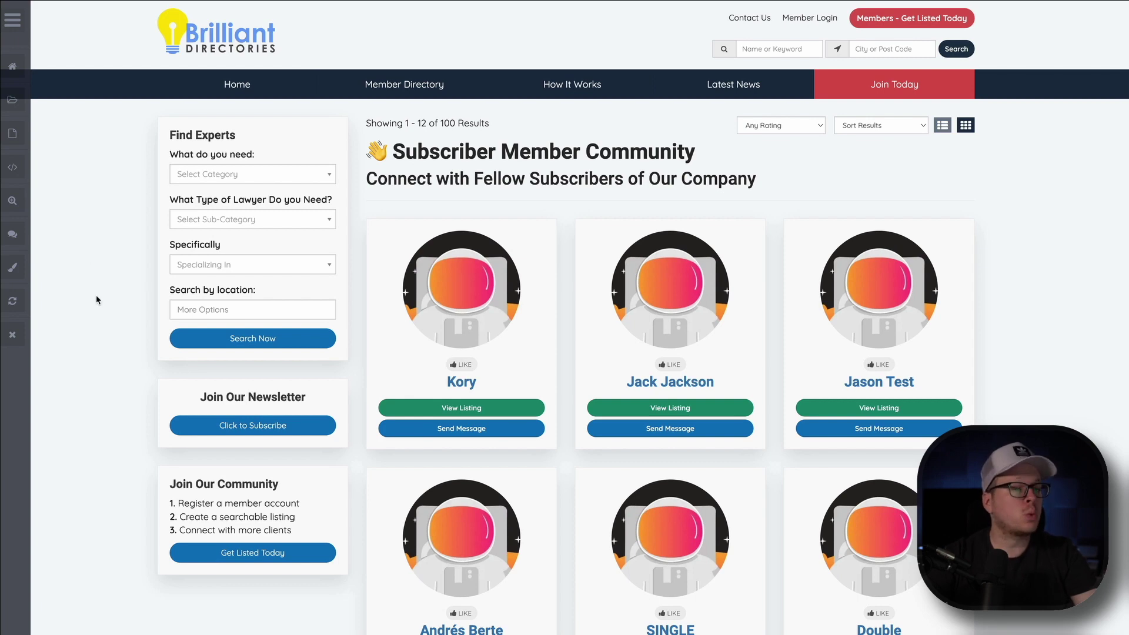
- Reload the Member Directory to confirm 101 results with the new subscriber listed first
key(super+r)
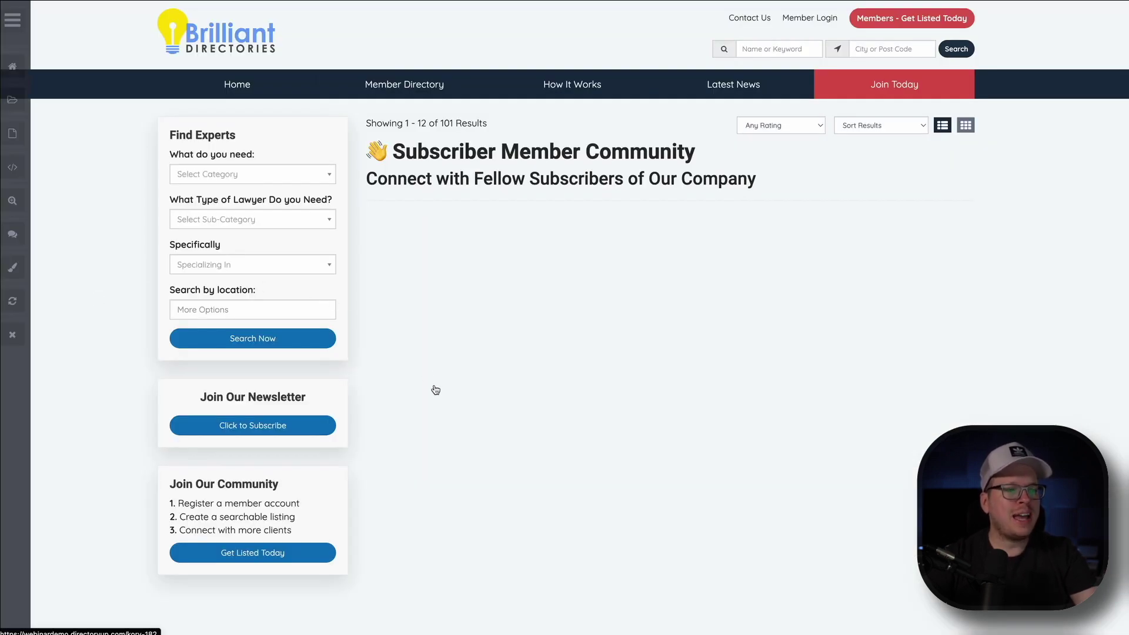